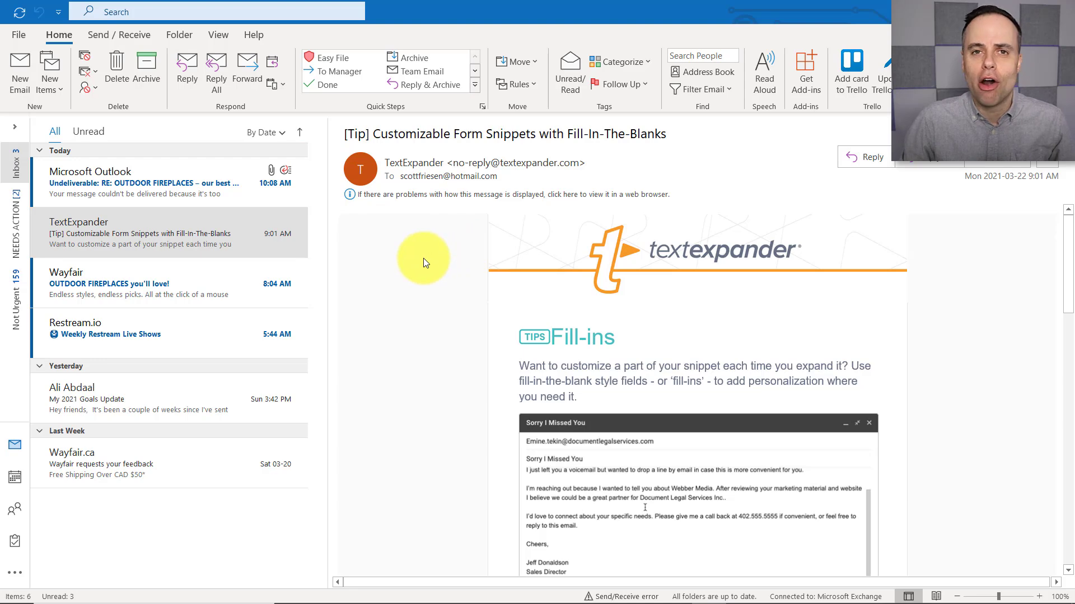
Open Outlook Options on the Mail page and scroll down to the Message arrival settings
click(18, 33)
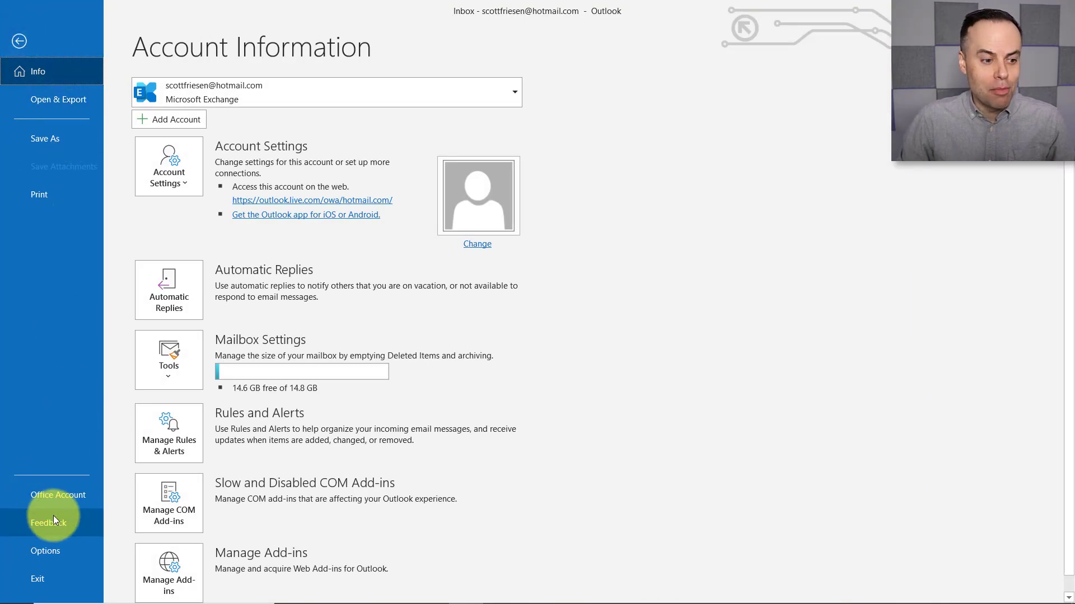
click(53, 551)
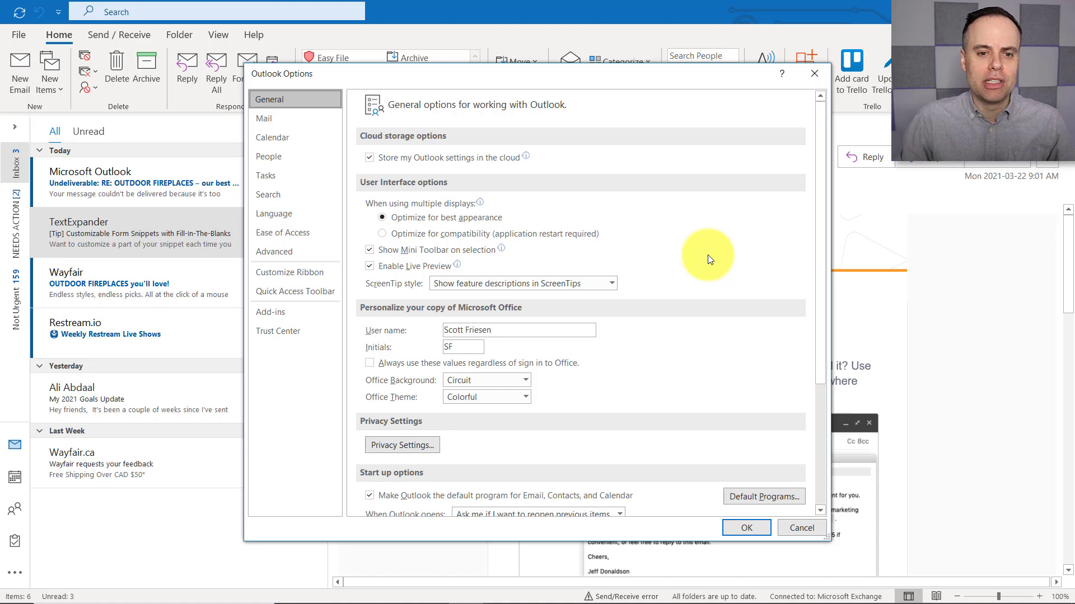
click(288, 119)
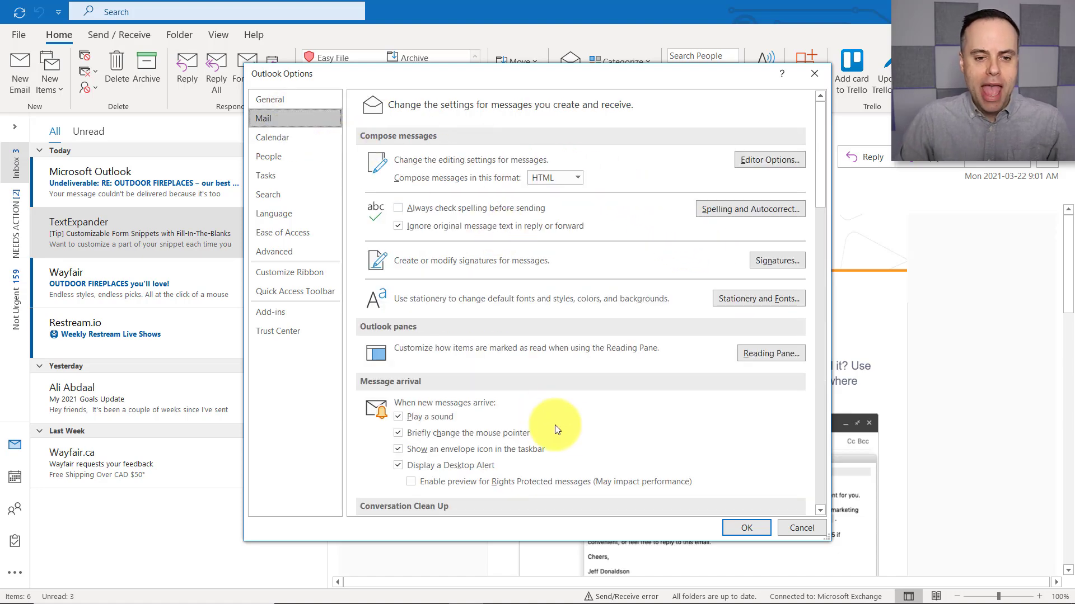
scroll(564, 216, down, 1)
scroll(563, 214, down, 2)
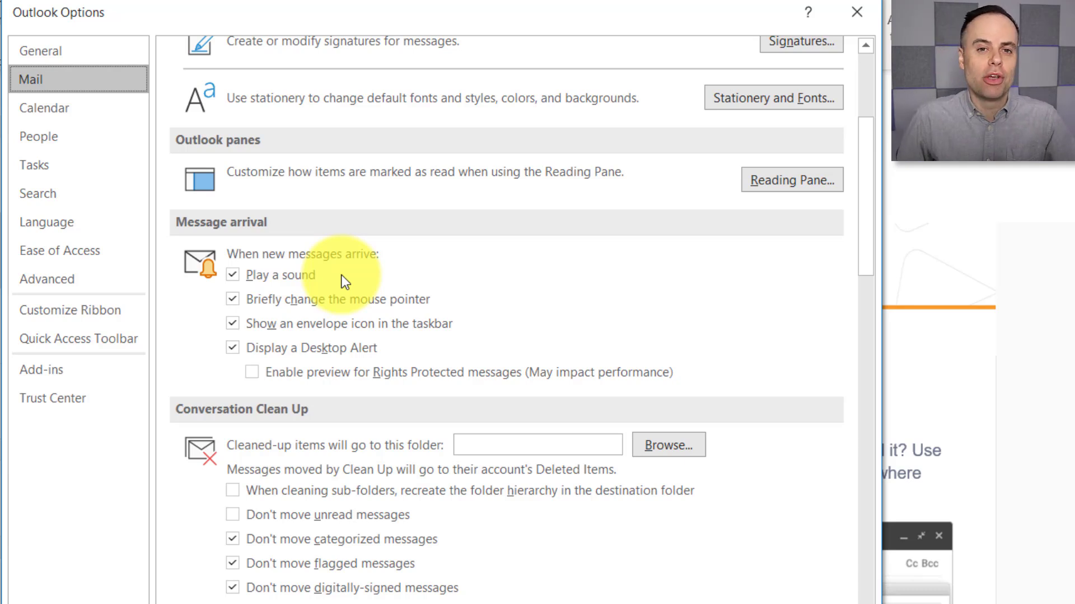
Turn off the new-mail sound, pointer change, taskbar envelope icon and desktop alert
click(234, 272)
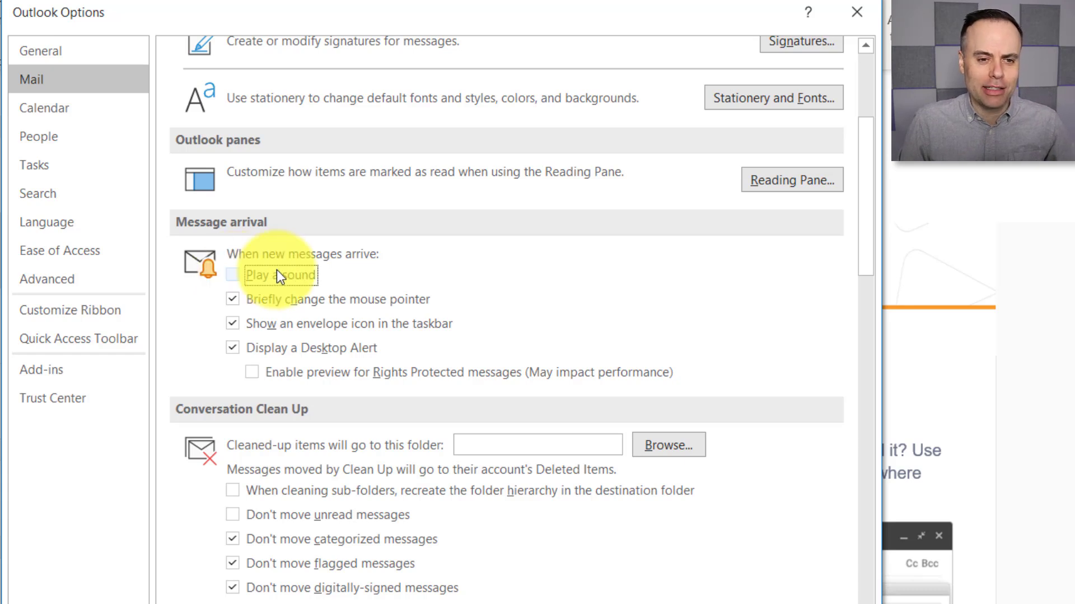
click(236, 300)
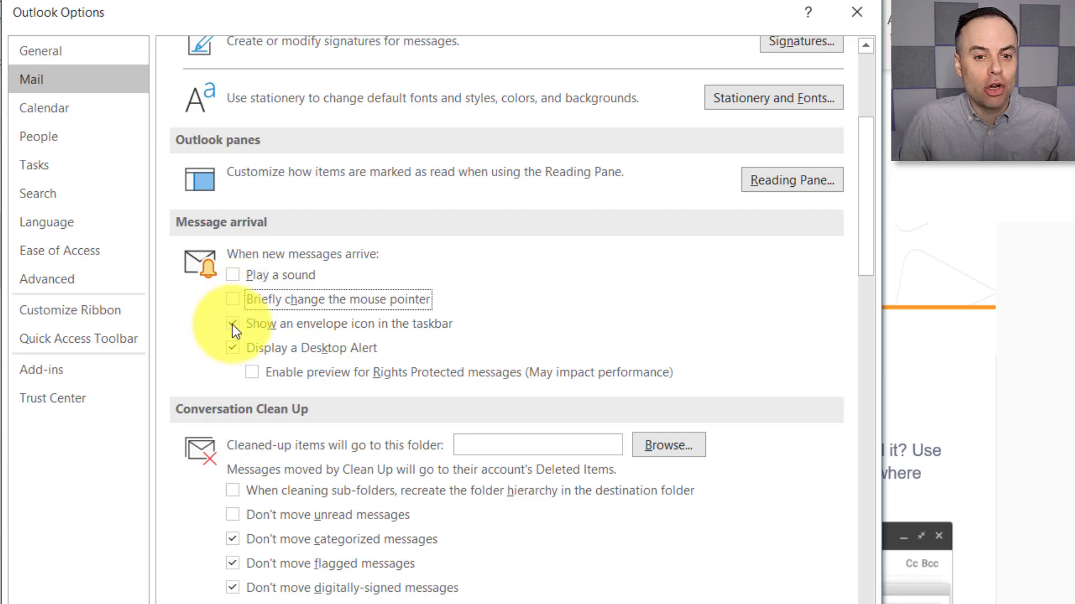
click(233, 324)
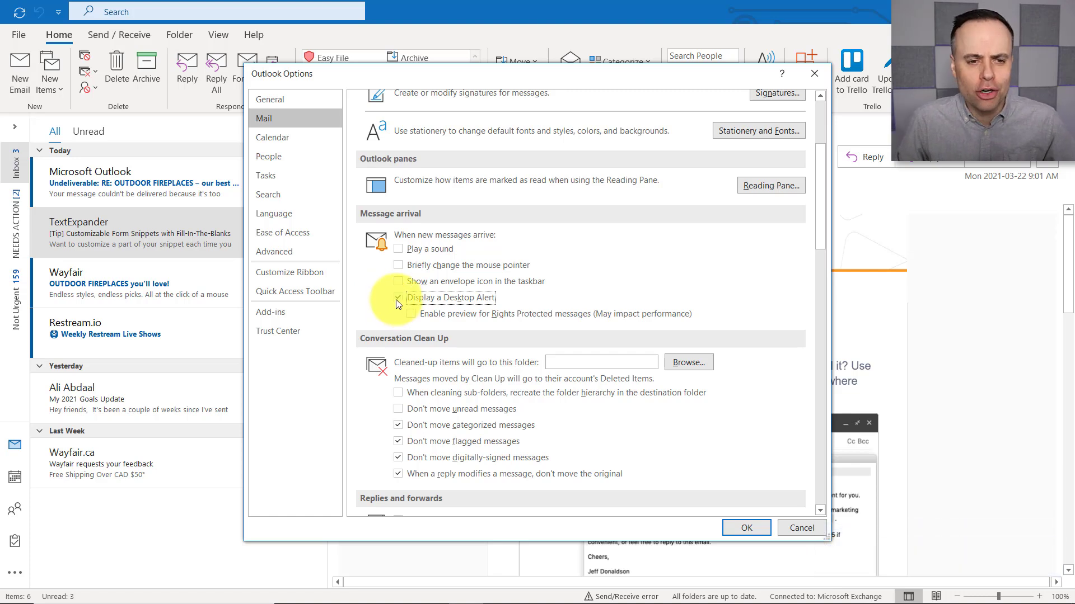
click(396, 299)
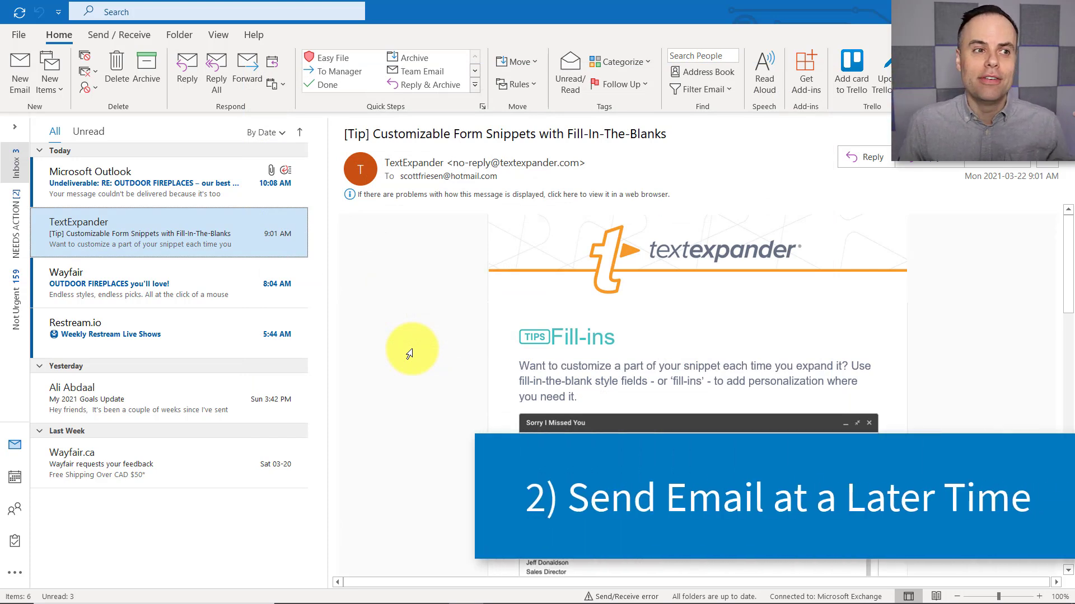
Create a new email to the test contact with subject 'Test Delay', leaving the body empty
click(21, 67)
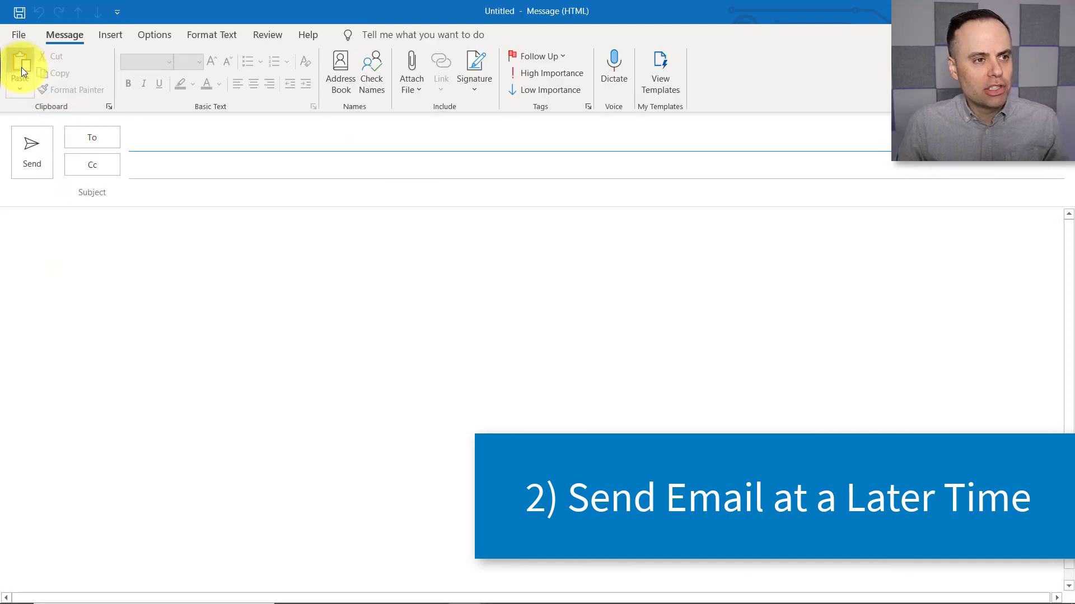
click(180, 138)
text(sc)
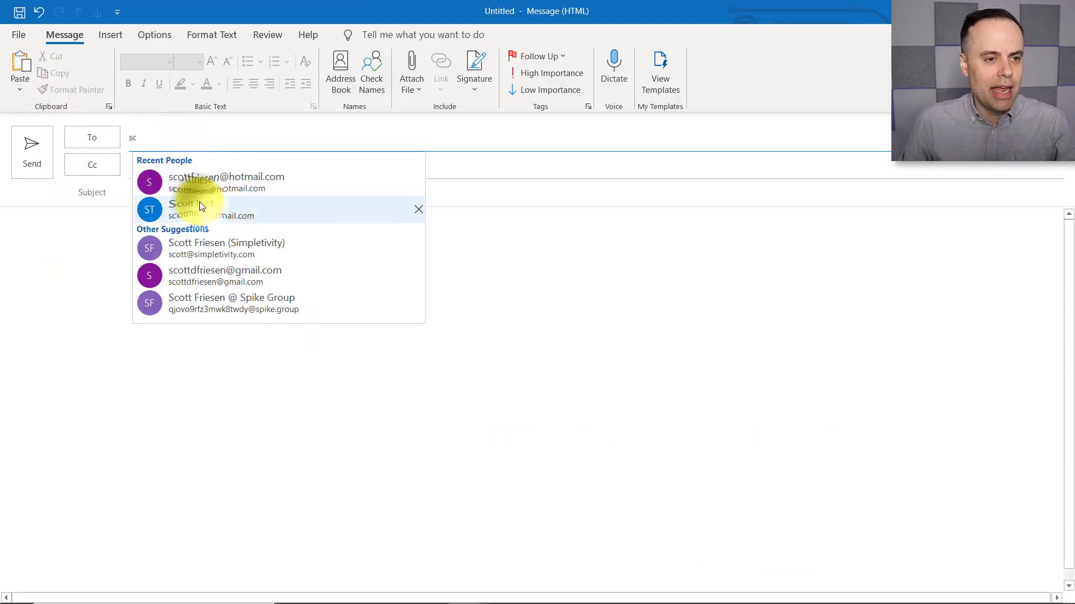
click(199, 206)
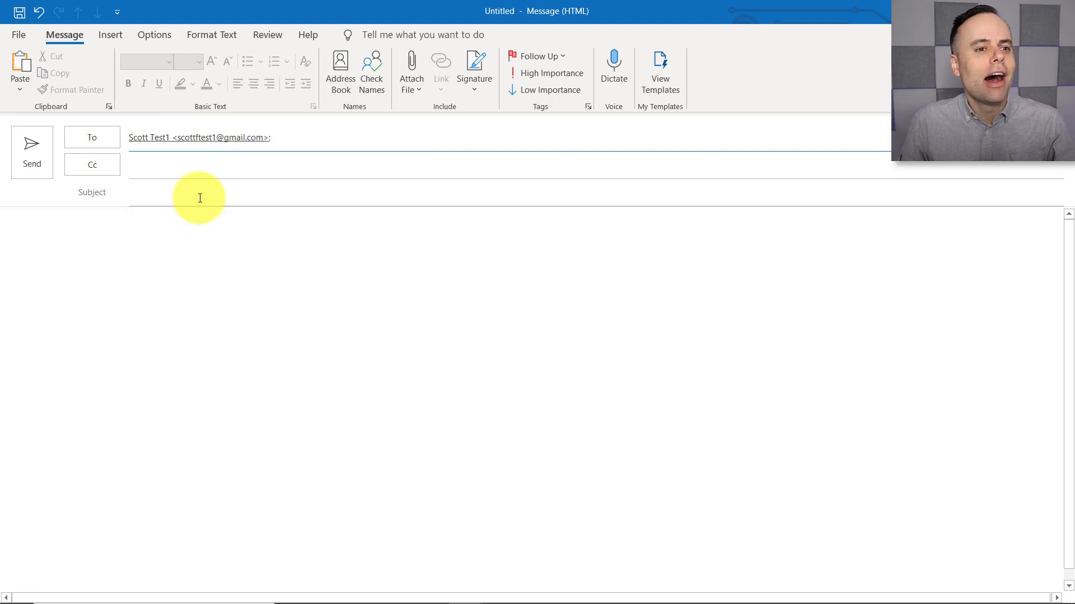
click(193, 192)
text(Te)
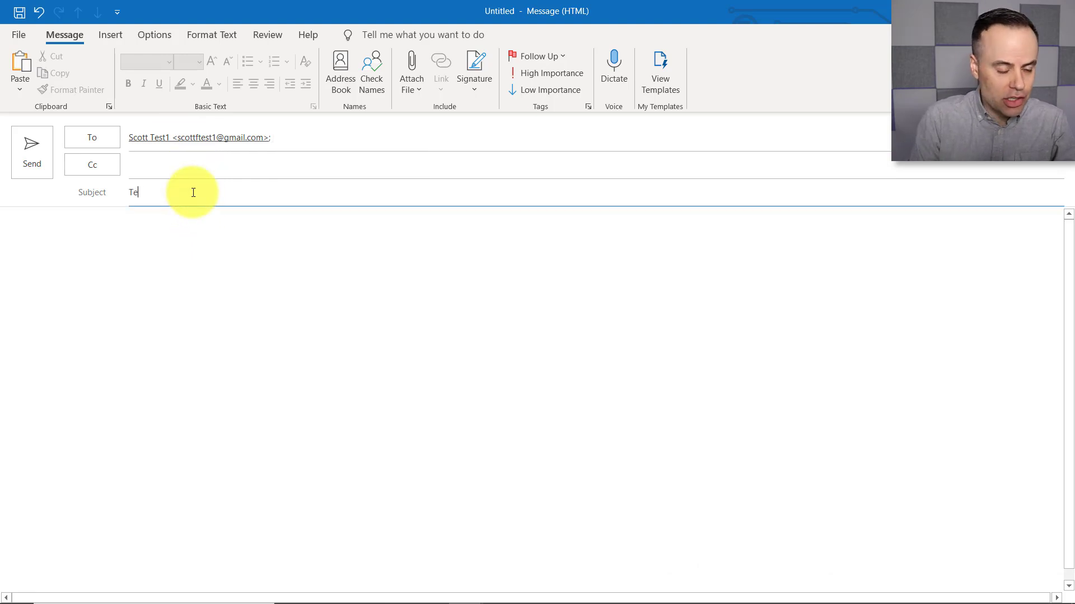
text(st Del)
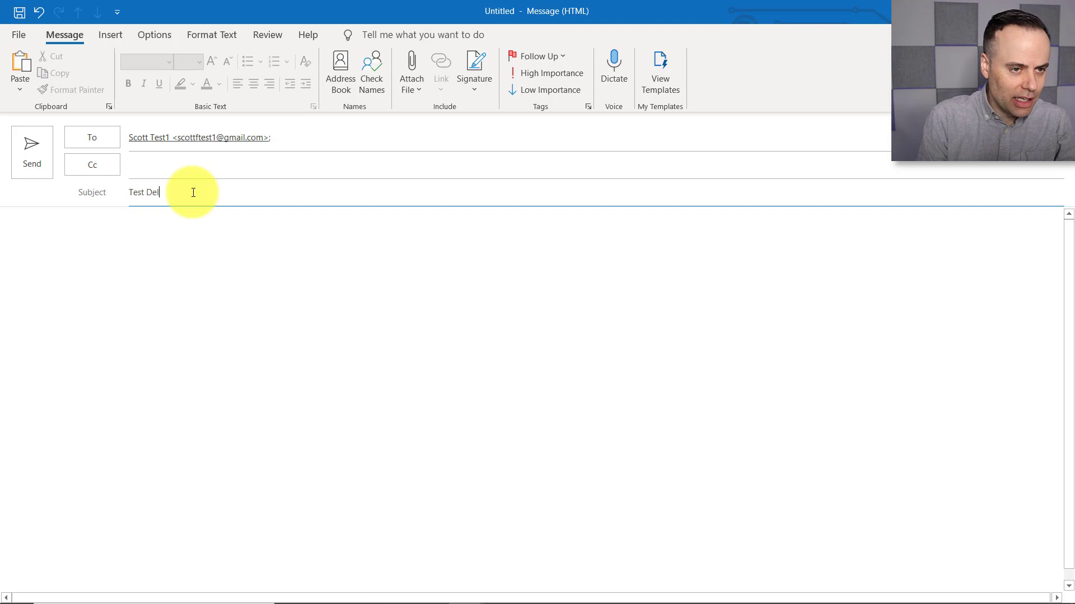
text(ay)
click(14, 236)
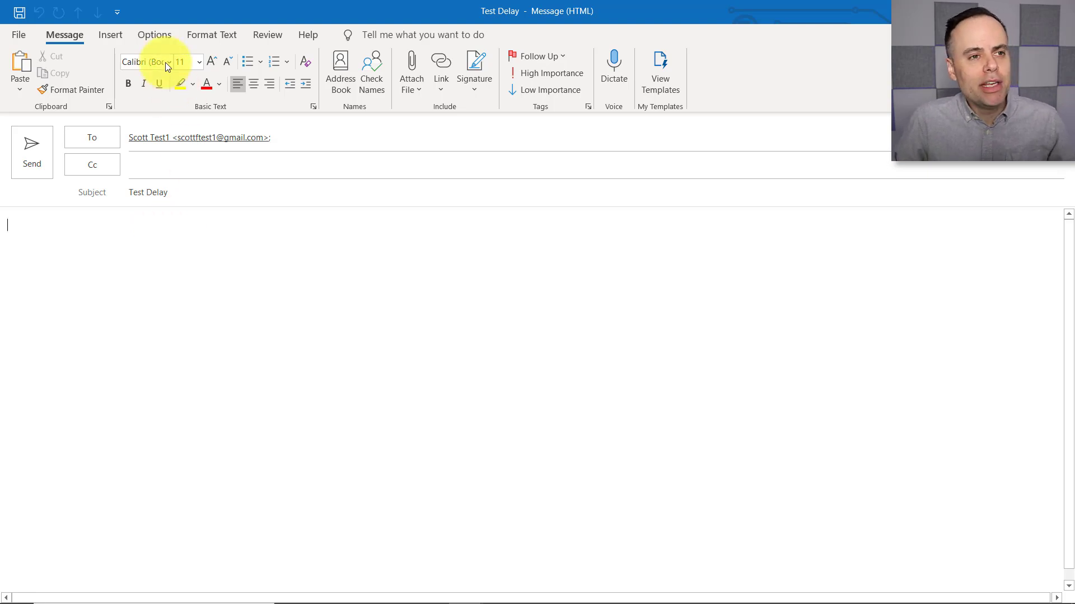
Open the message's Delay Delivery properties from the Options tab
click(153, 35)
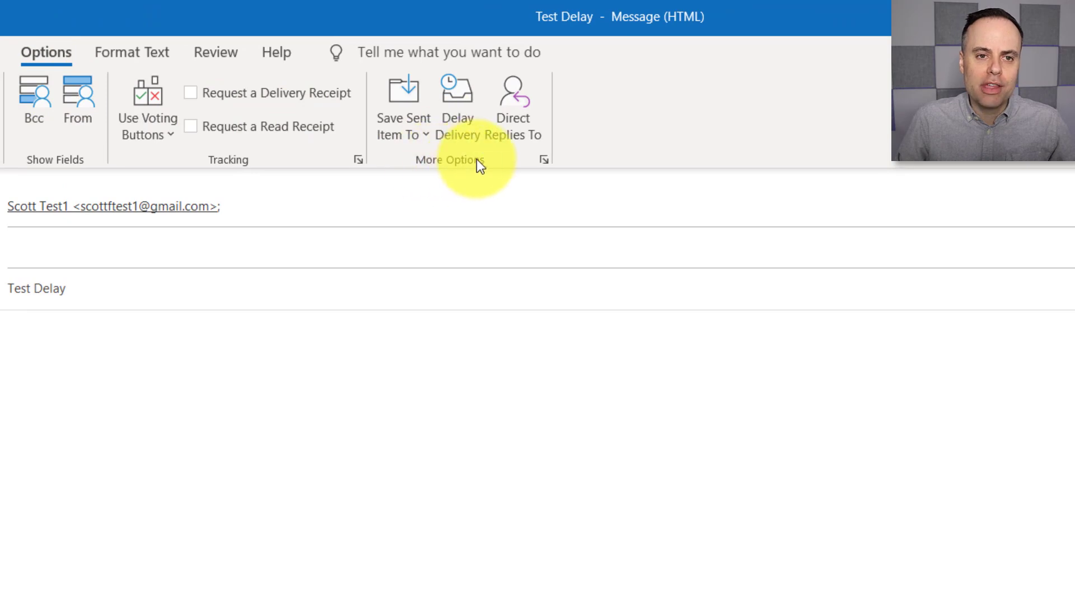
click(461, 98)
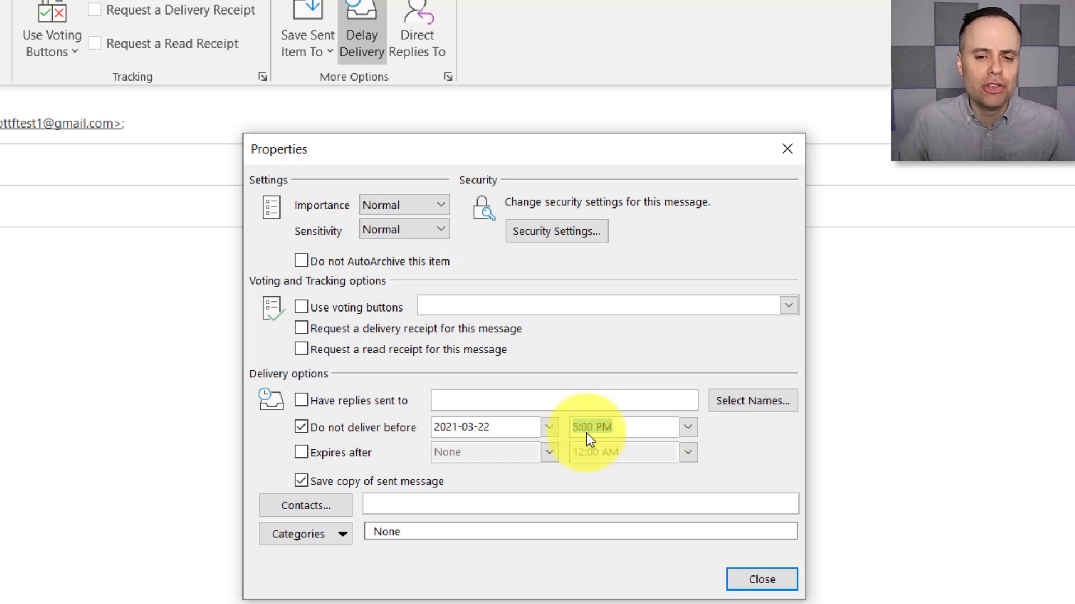
Hold the Test Delay email until March 24 at 9:00 AM, then send it
click(549, 427)
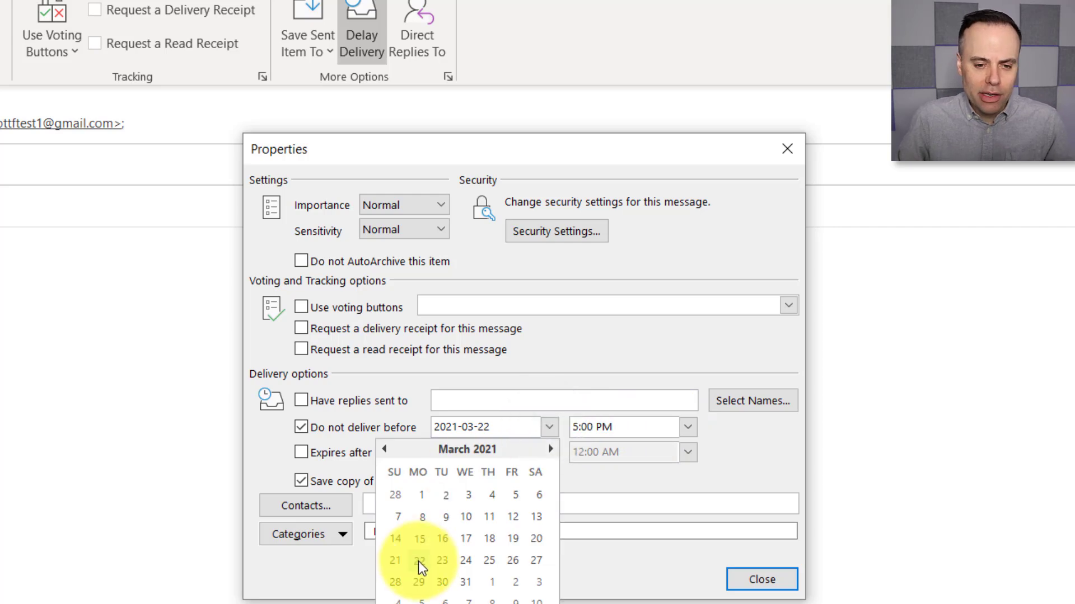
click(465, 561)
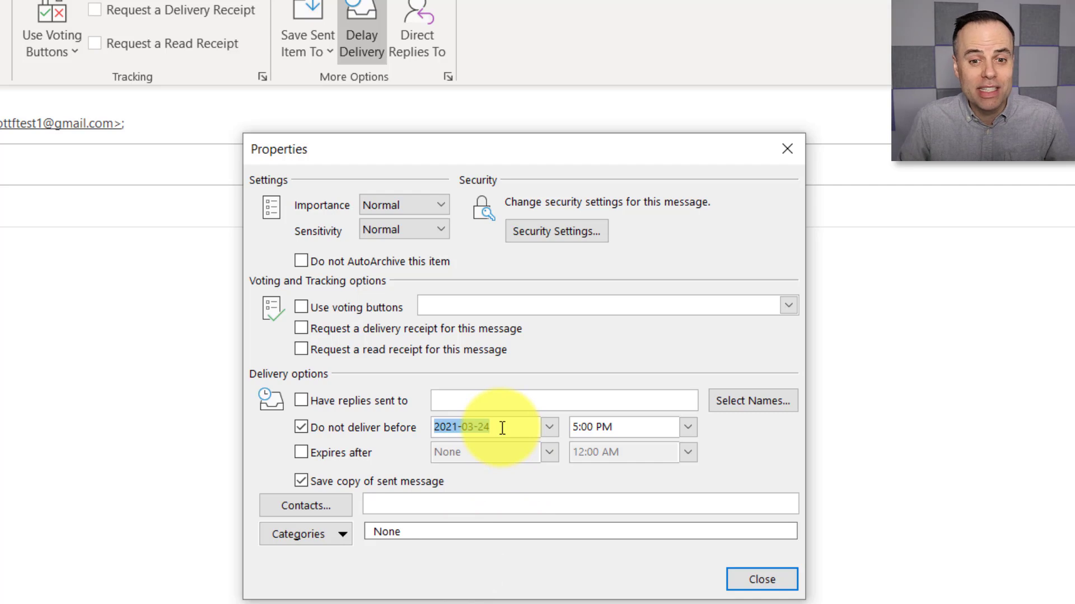
click(688, 427)
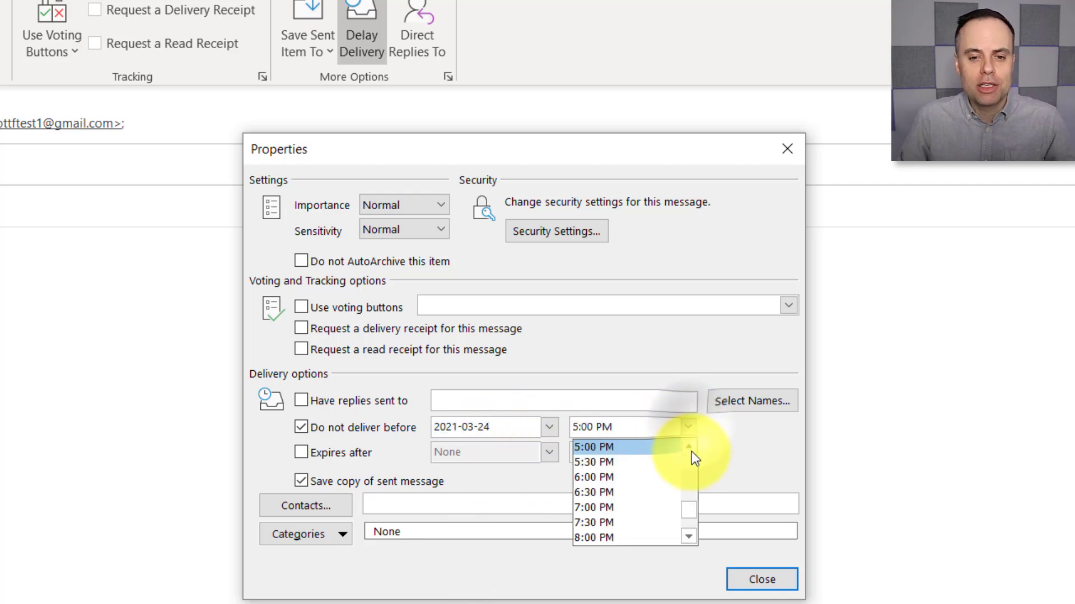
drag(688, 513, 688, 492)
click(627, 451)
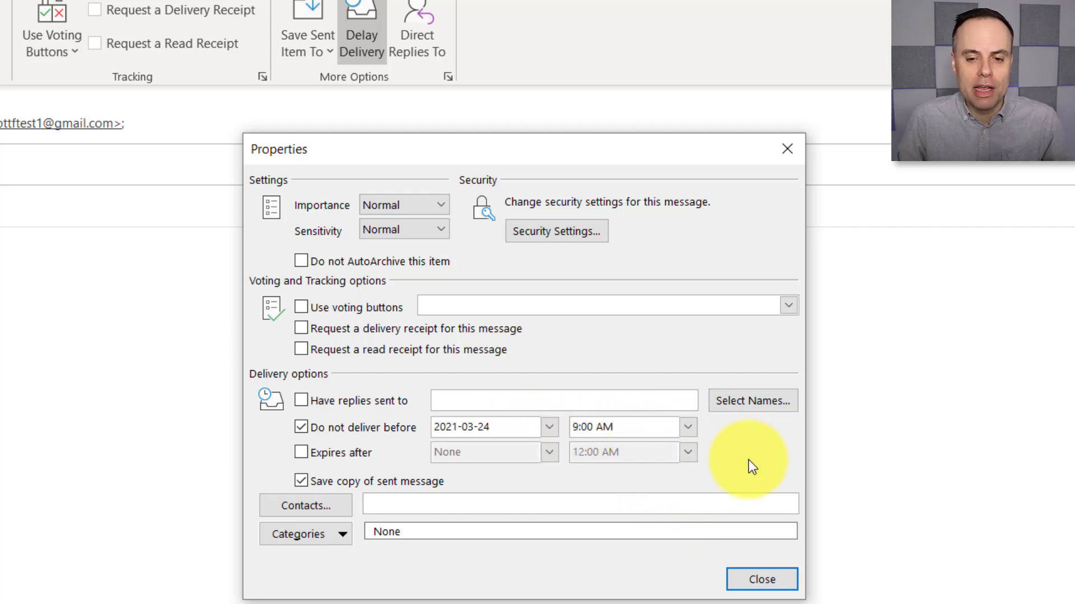
click(765, 580)
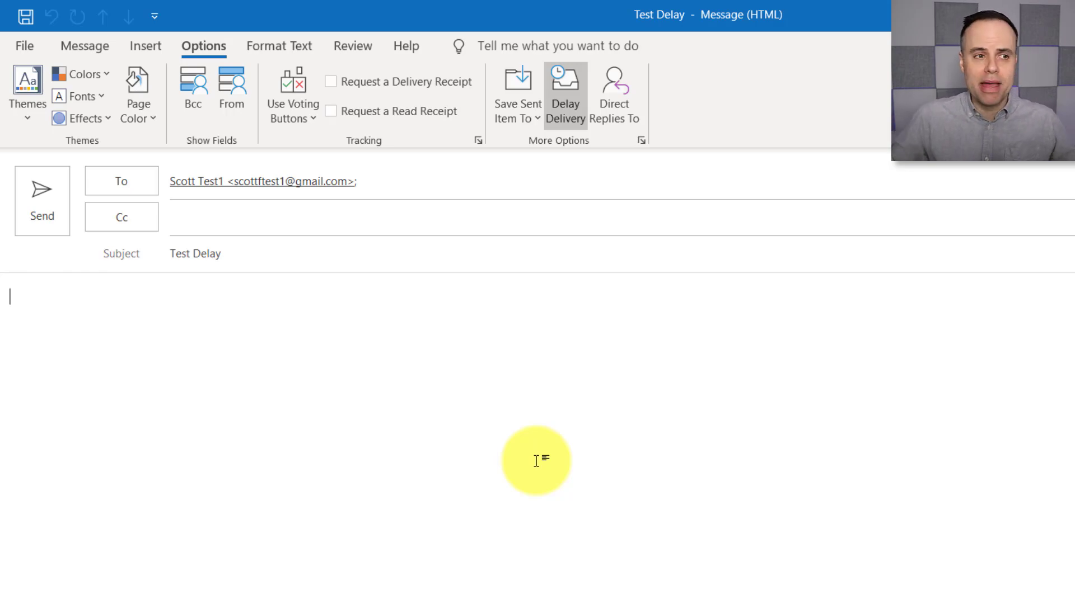
click(49, 190)
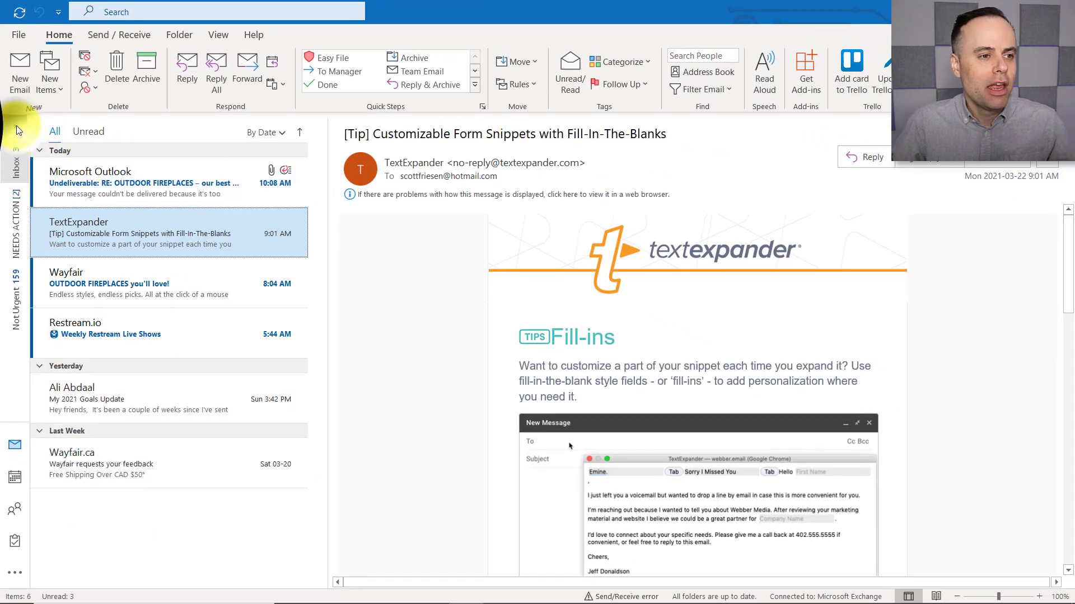
Open the Outbox folder to find the waiting Test Delay email
click(16, 127)
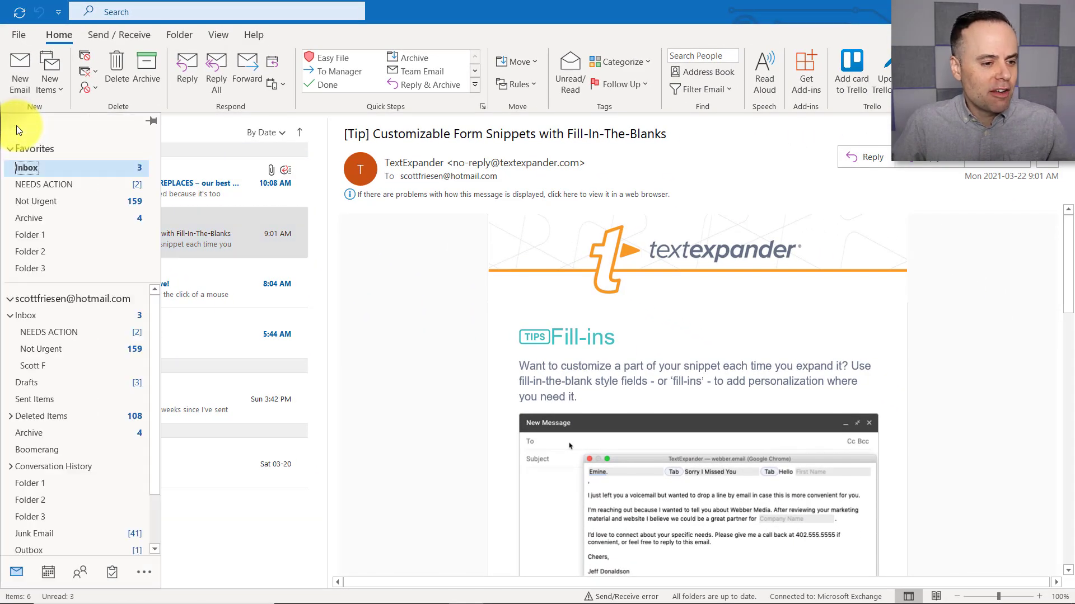
scroll(72, 431, down, 2)
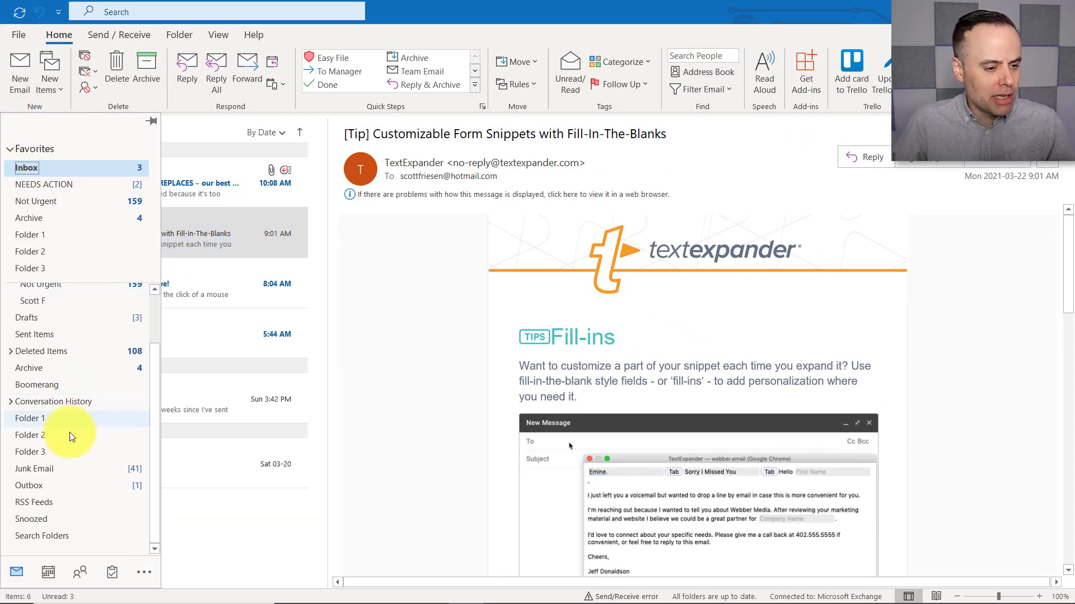
click(29, 487)
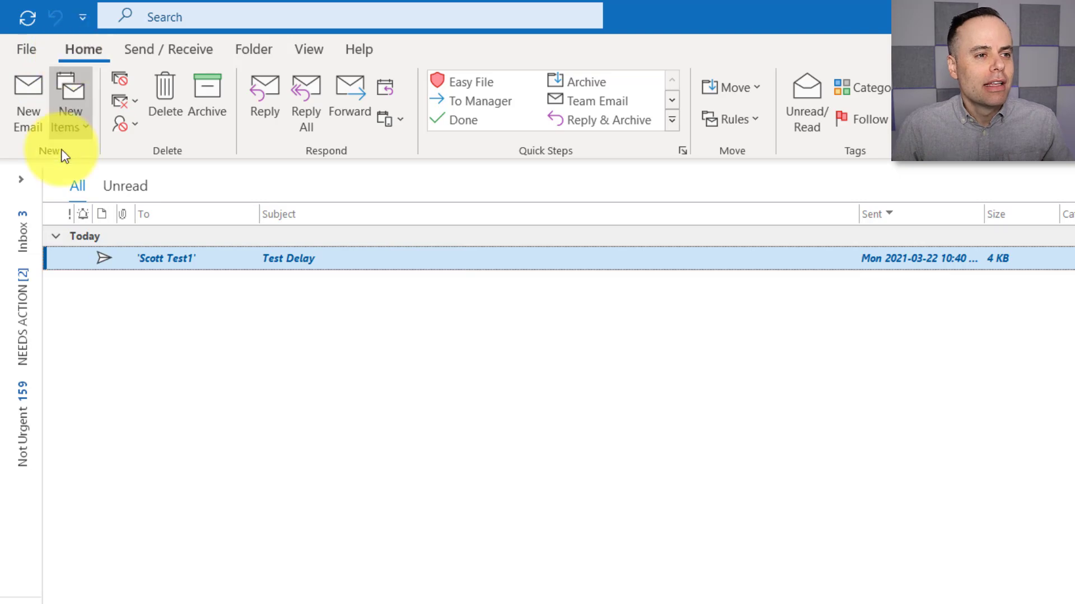
Go back to the Inbox under Favorites
click(22, 187)
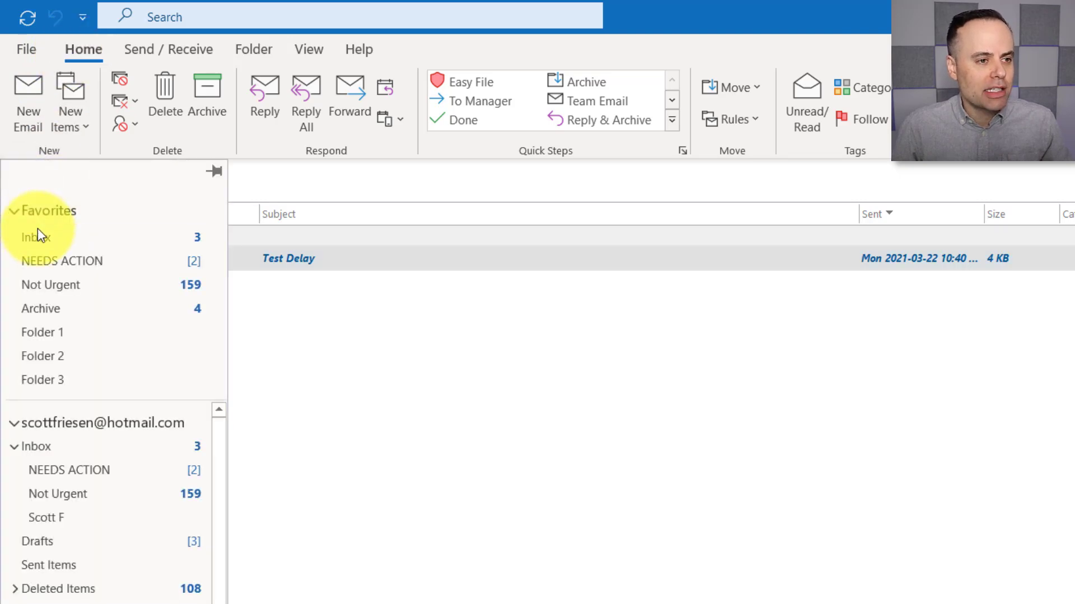
click(38, 234)
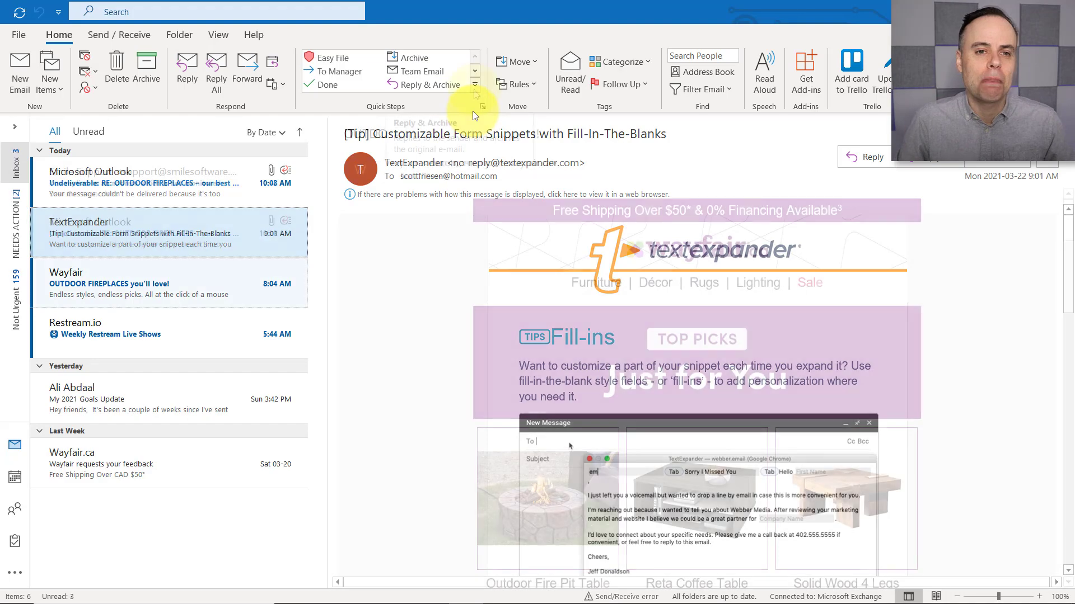
Create a Quick Step named 'New Quick Step' and give it a custom icon
click(475, 85)
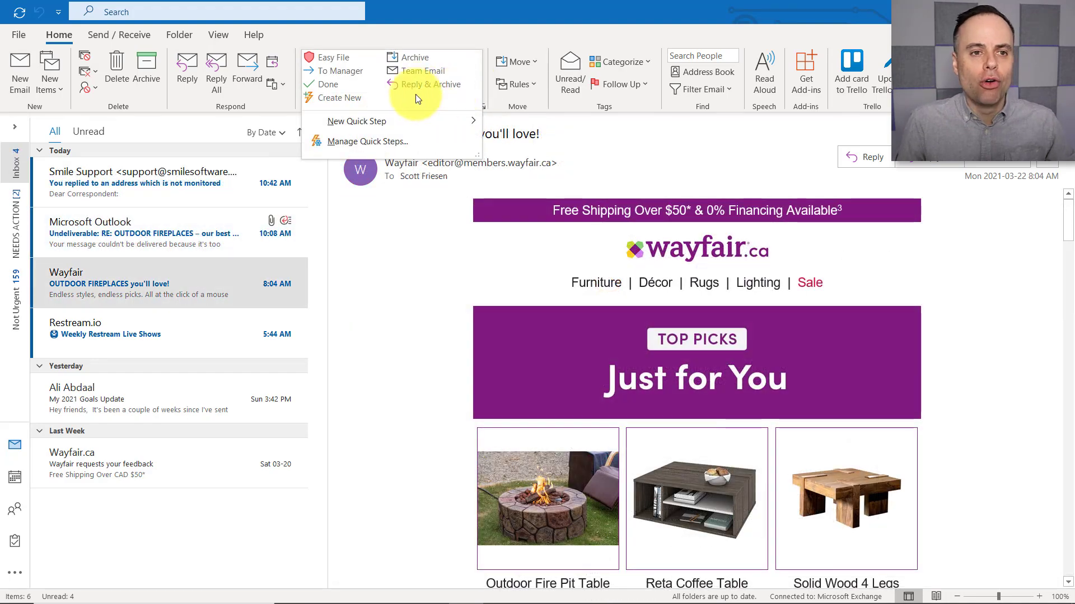
click(345, 97)
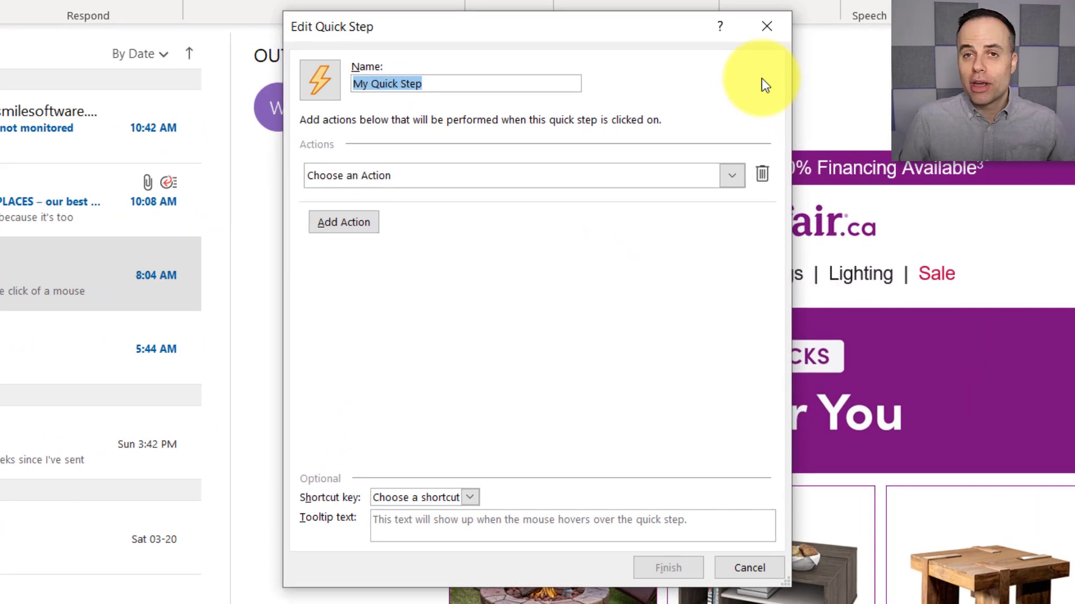
text(New)
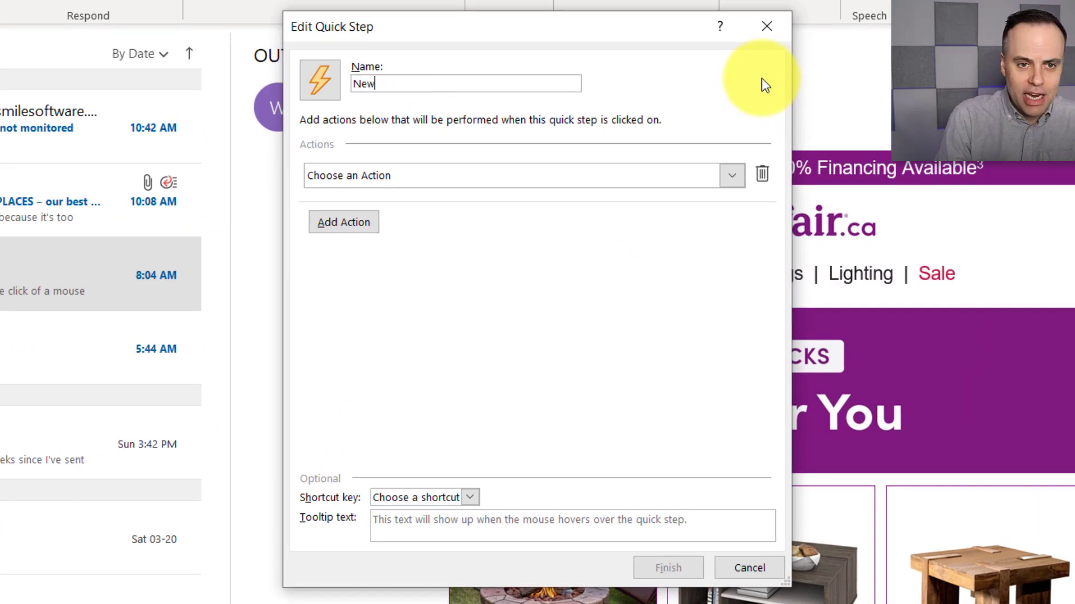
text( Quick Step)
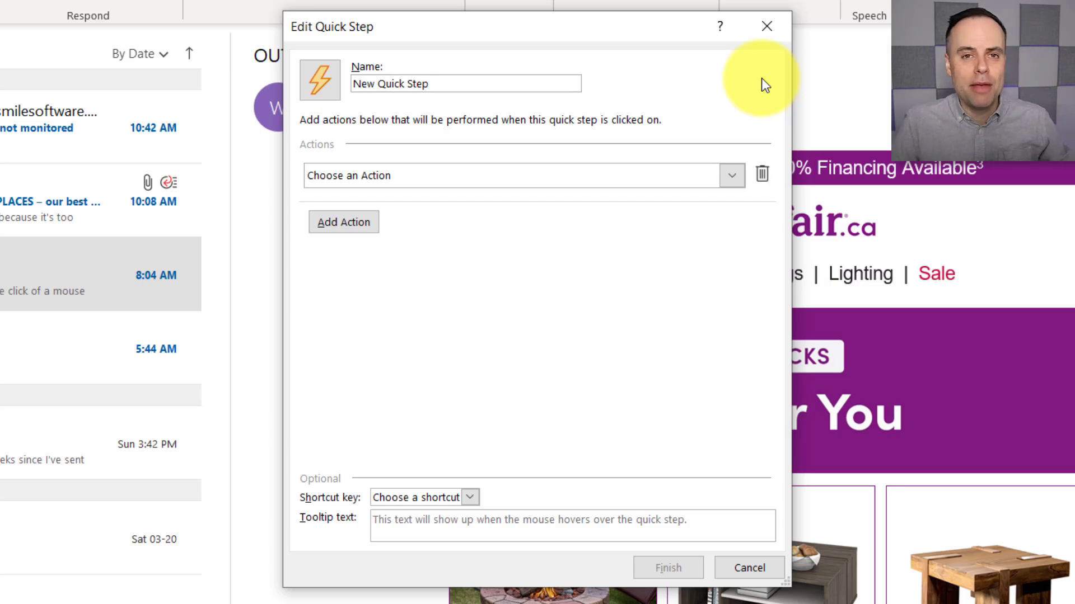
click(320, 79)
drag(647, 227, 634, 294)
click(479, 328)
click(522, 427)
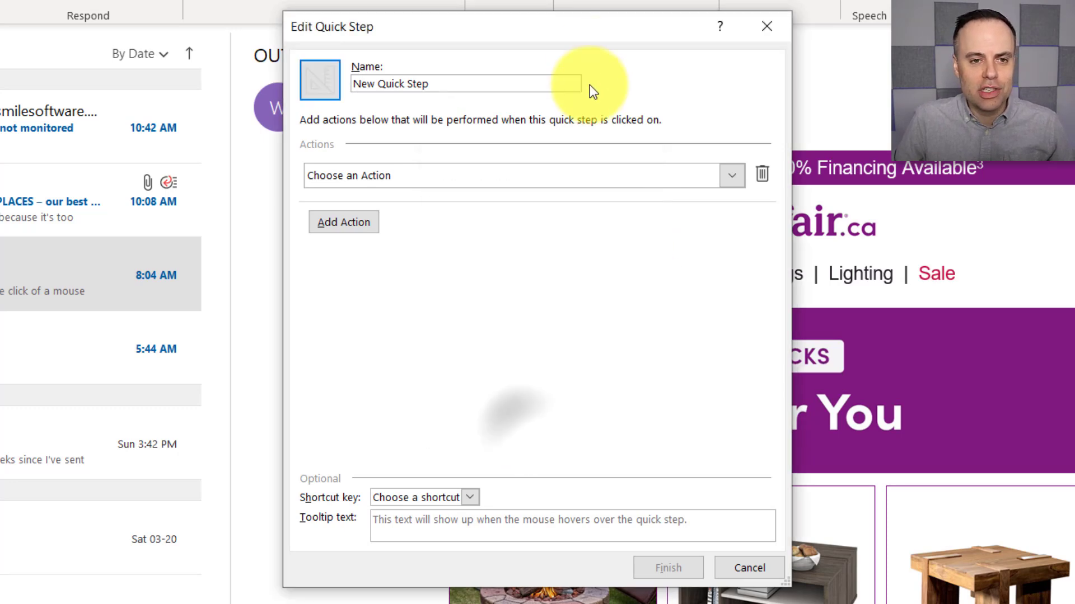
Select the Quick Step name and browse the Choose an Action list
triple_click(514, 85)
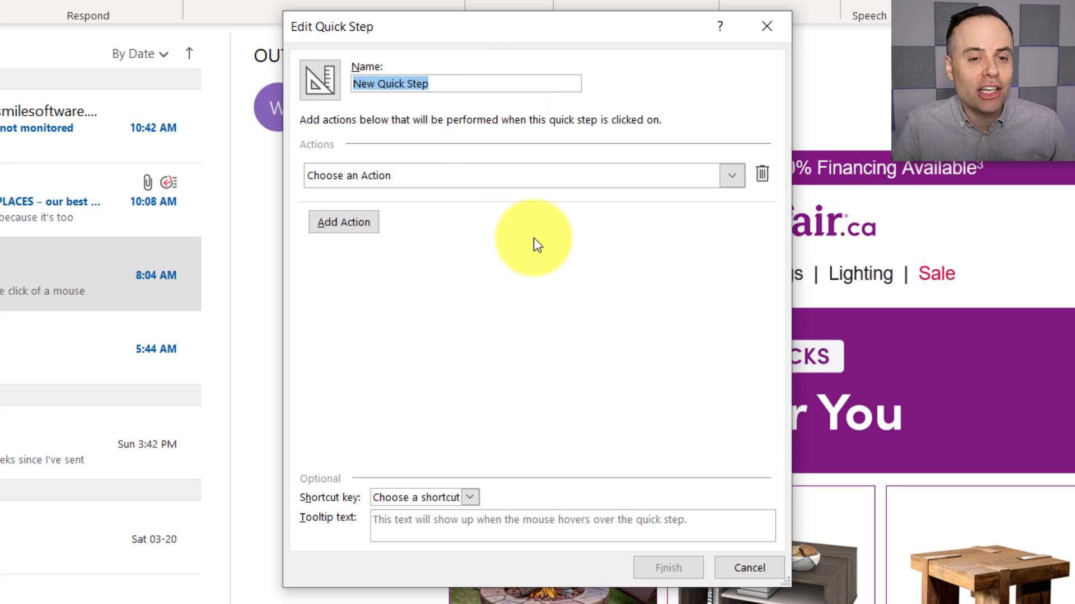
click(738, 173)
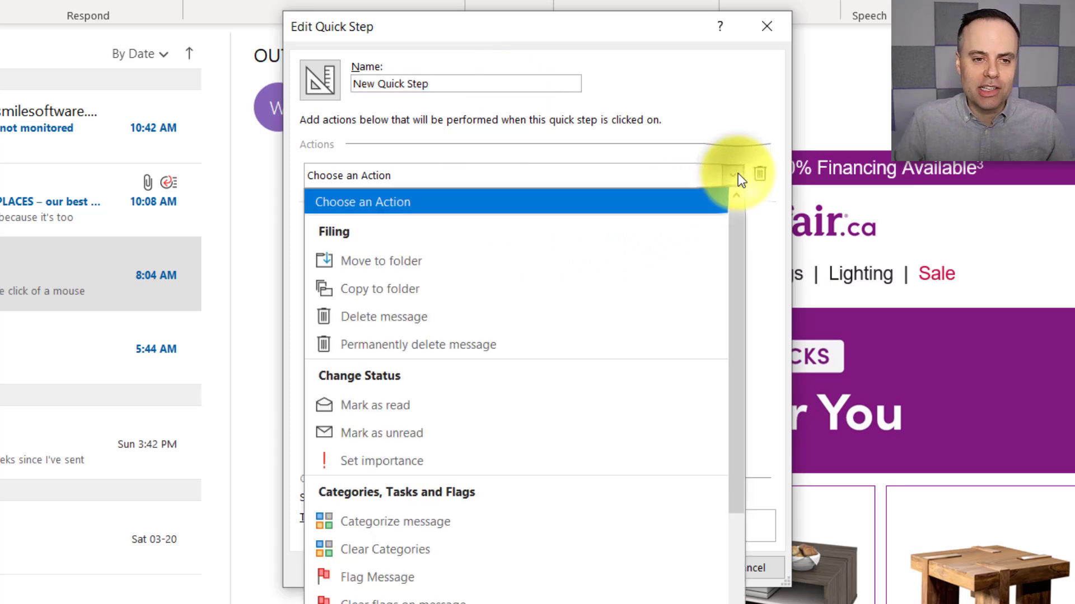
drag(731, 222, 722, 435)
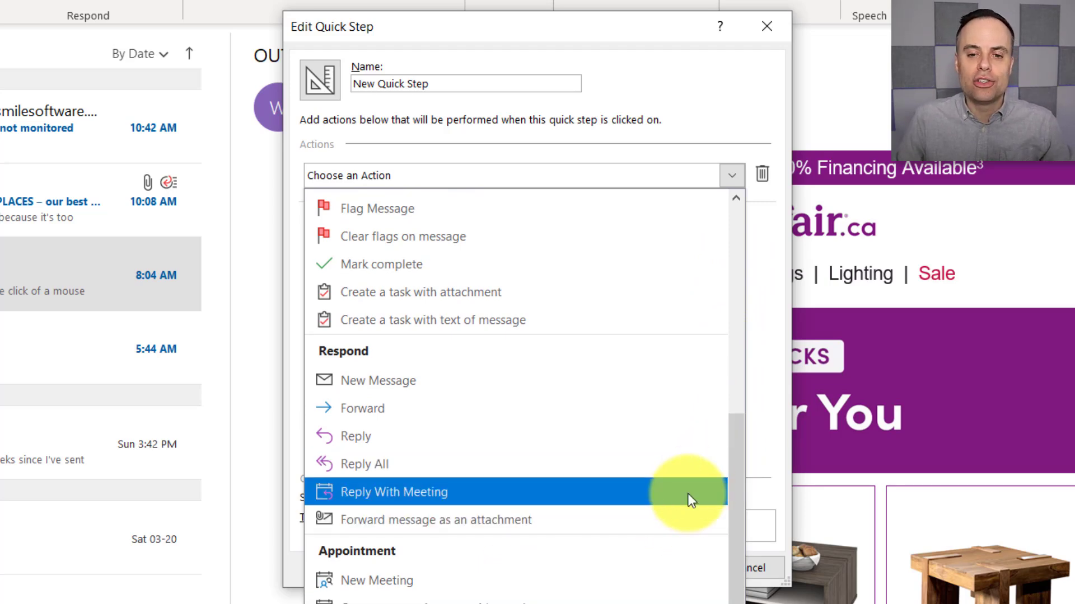
Make the first action move the message to the NEEDS ACTION folder
drag(736, 432, 769, 203)
click(400, 261)
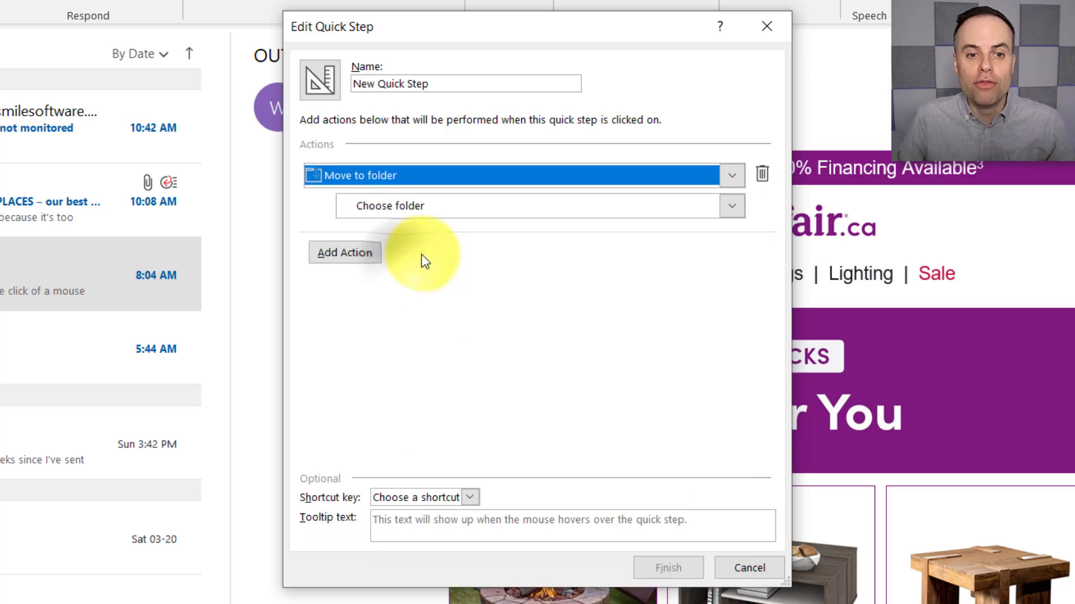
click(733, 205)
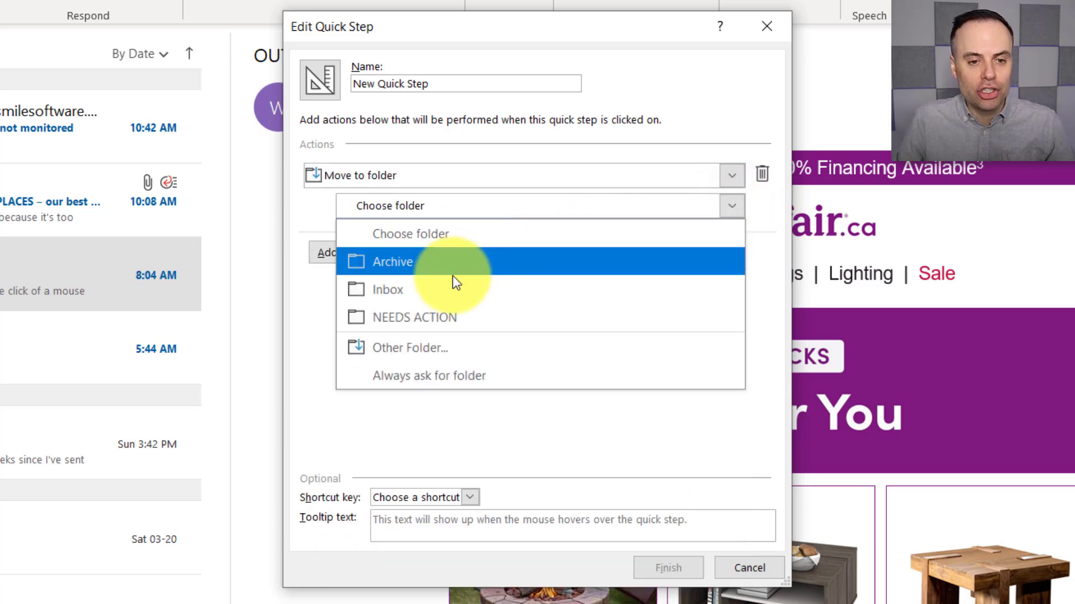
click(413, 316)
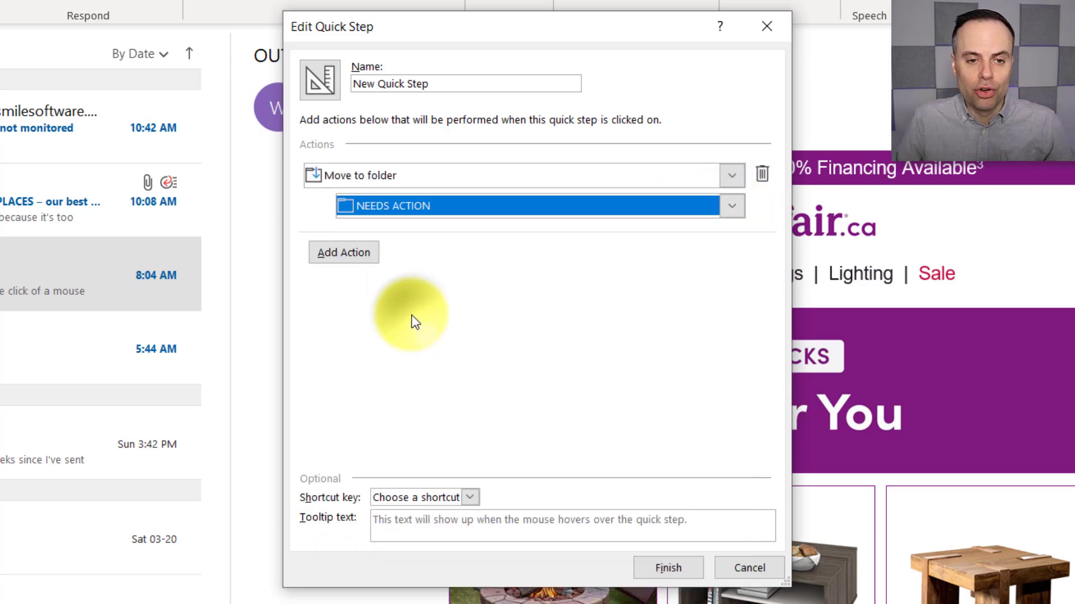
Add a second action flagging the message for Tomorrow
click(353, 254)
click(739, 253)
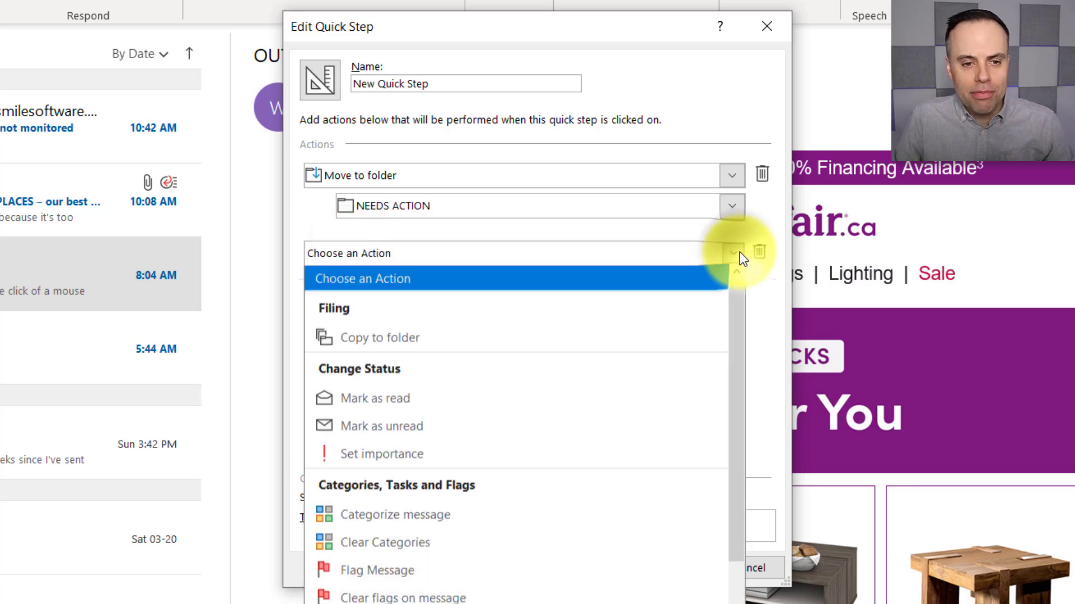
scroll(593, 425, down, 1)
click(407, 498)
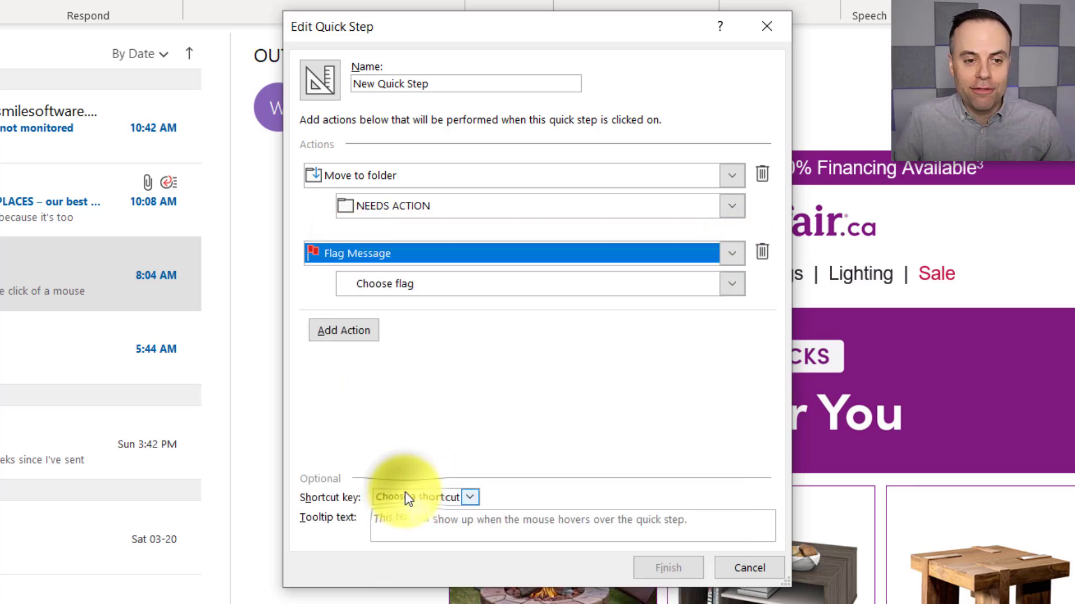
click(734, 284)
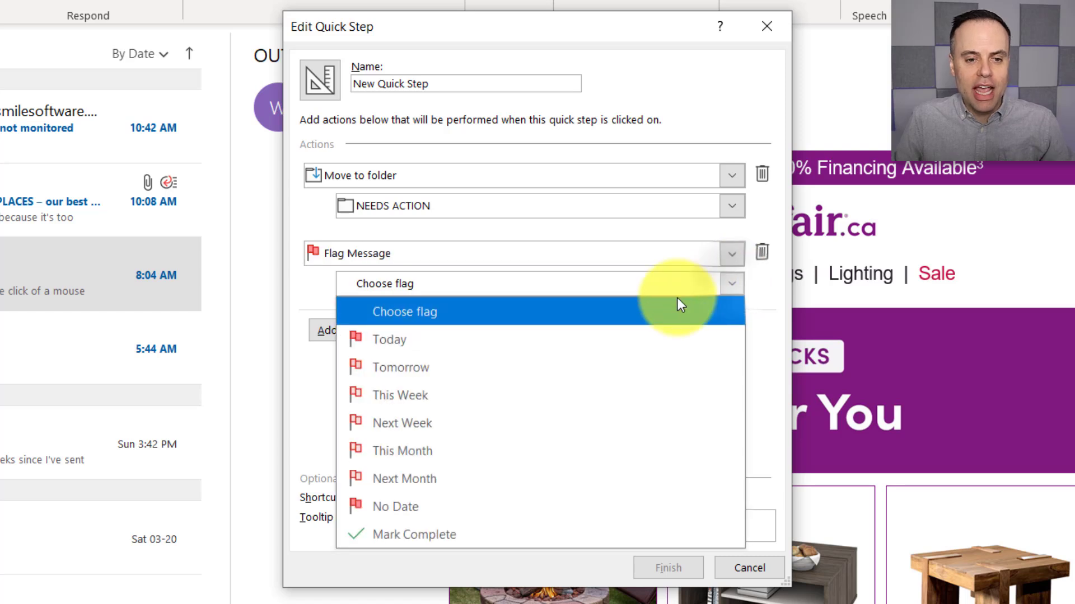
click(416, 365)
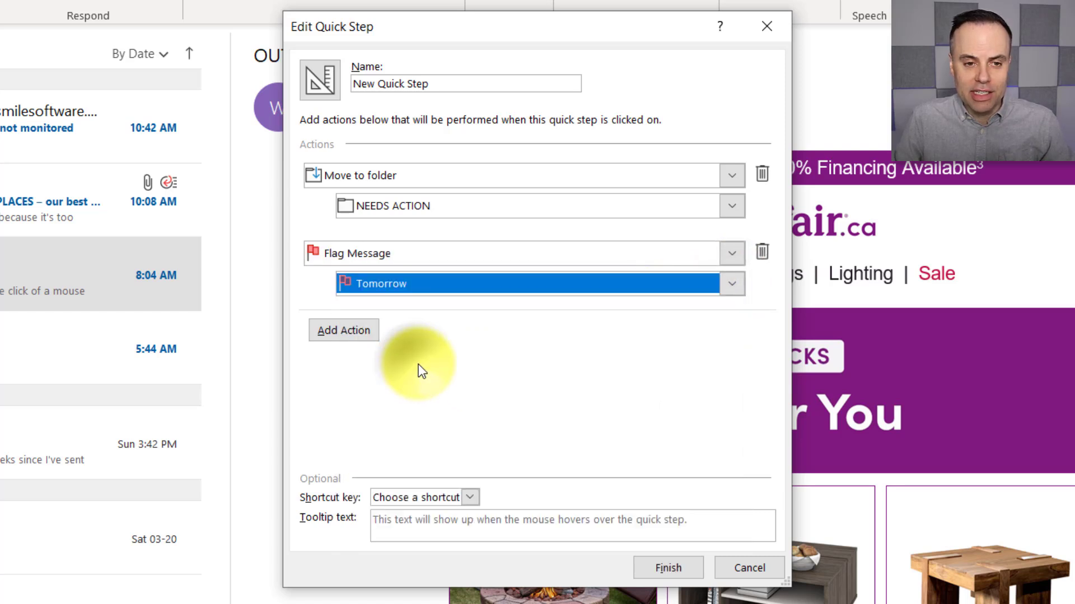
Add a third action marking the message as unread
click(347, 330)
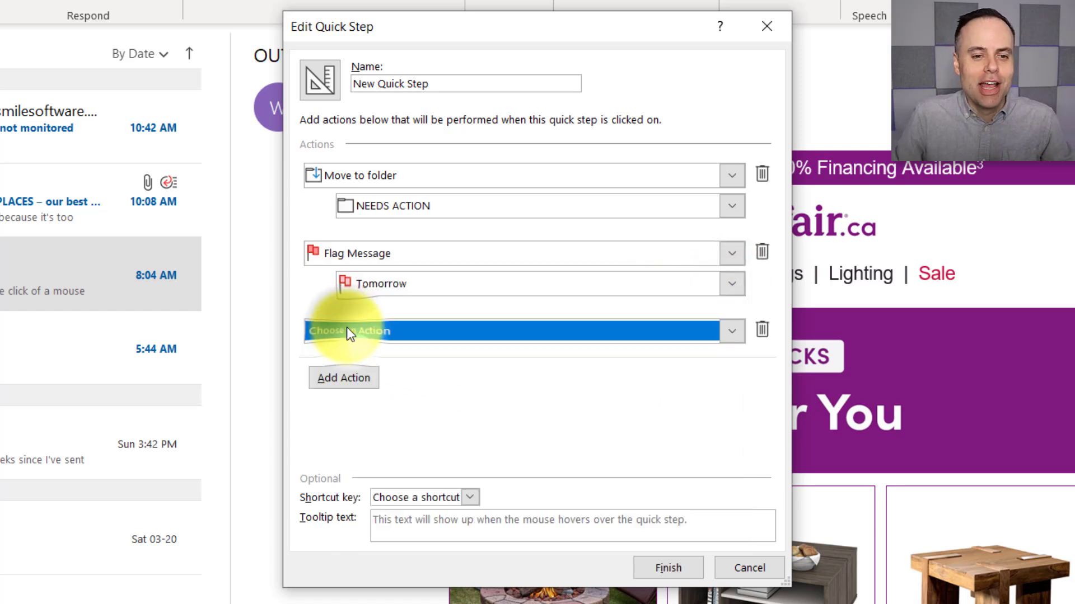
click(733, 331)
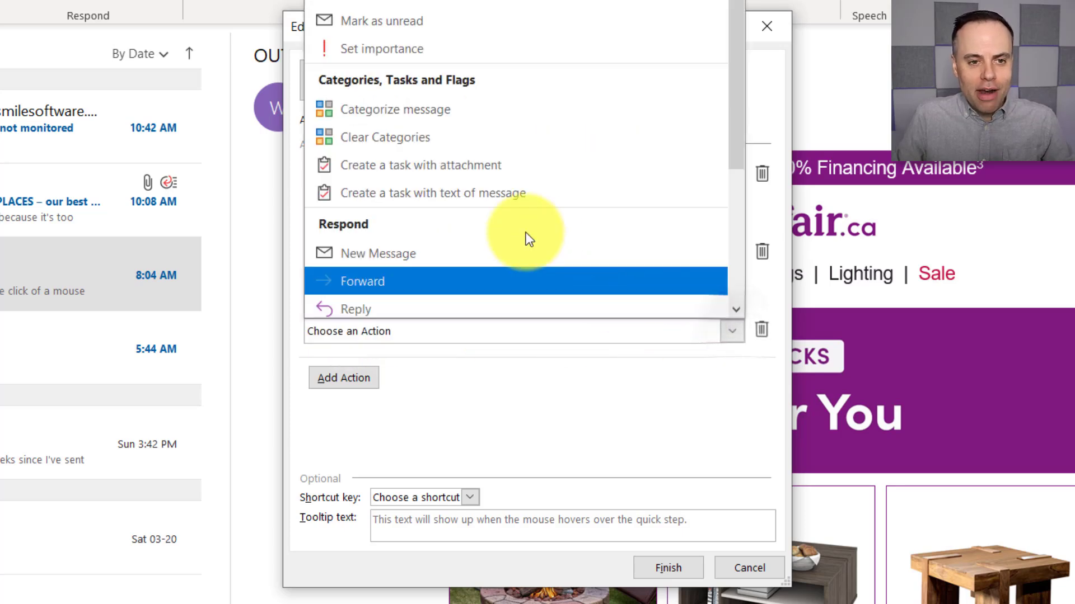
scroll(568, 189, down, 2)
scroll(556, 188, up, 2)
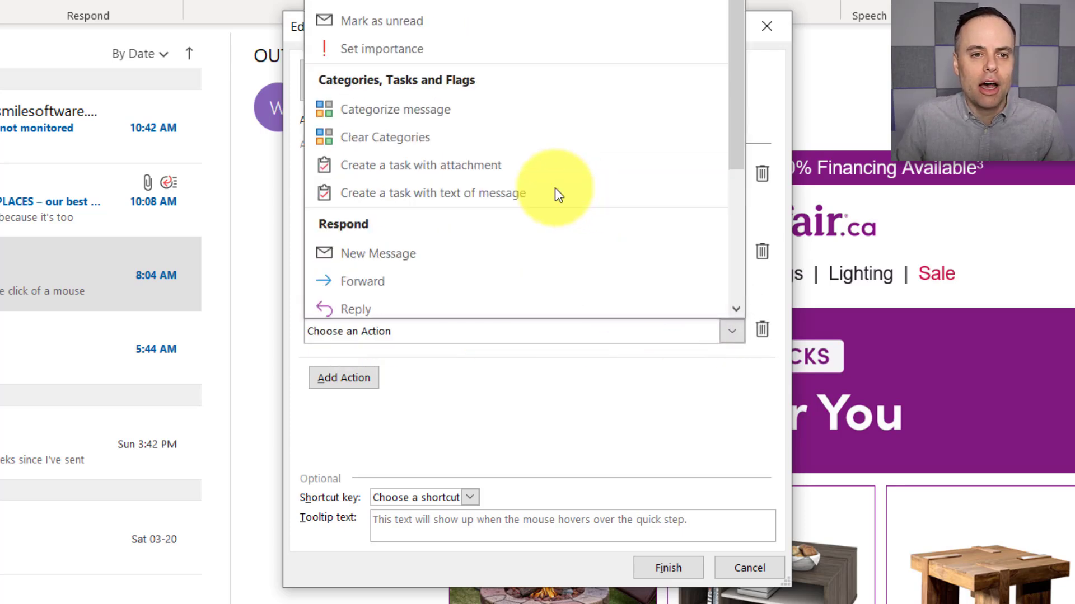
click(431, 21)
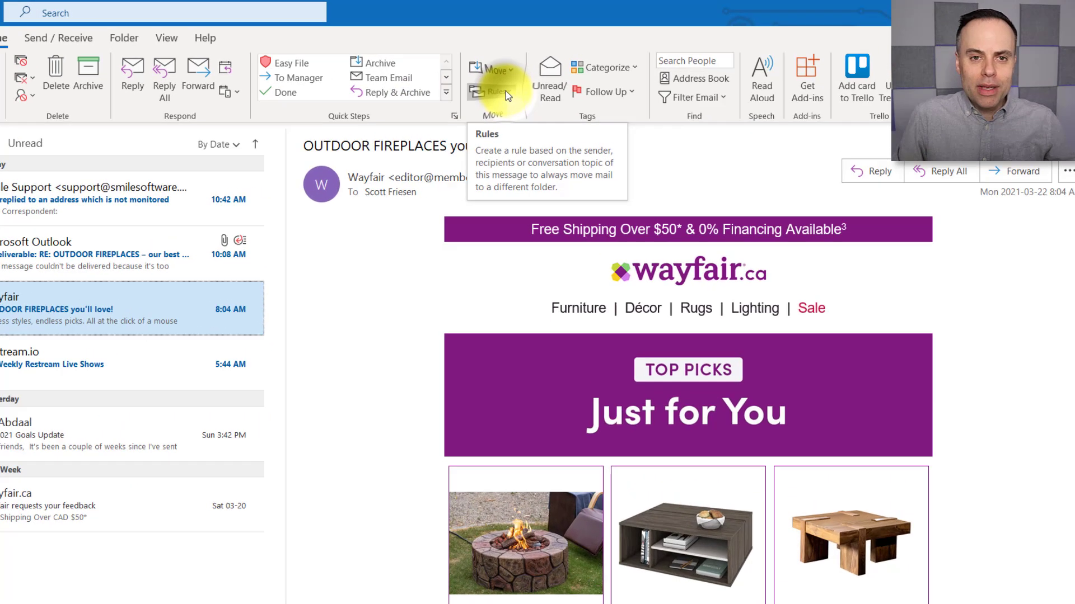
Create a rule from the Wayfair email that displays matches in the New Item Alert window
click(506, 91)
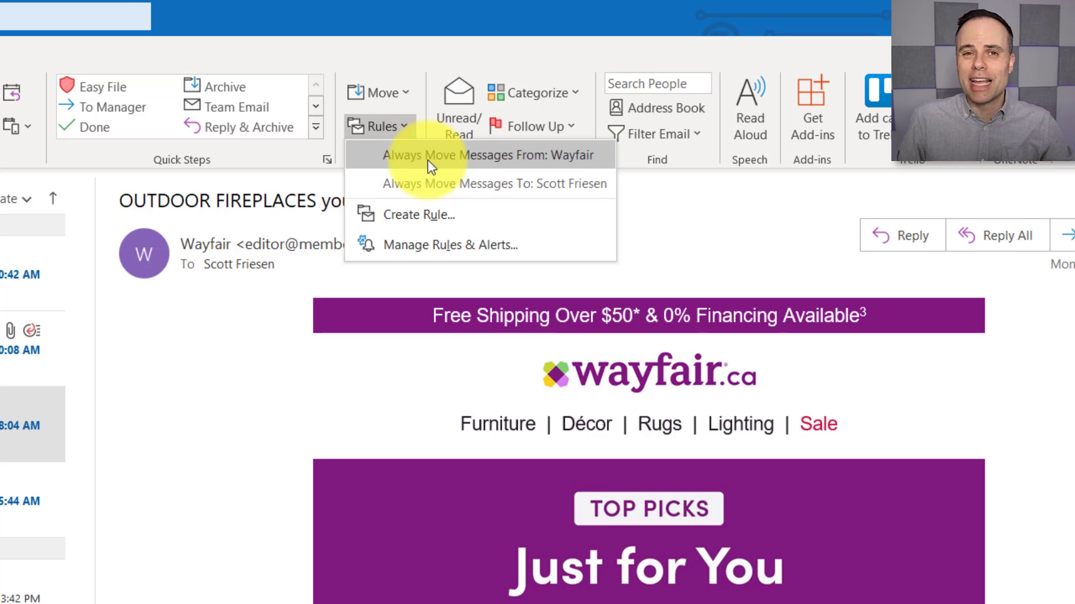
click(425, 216)
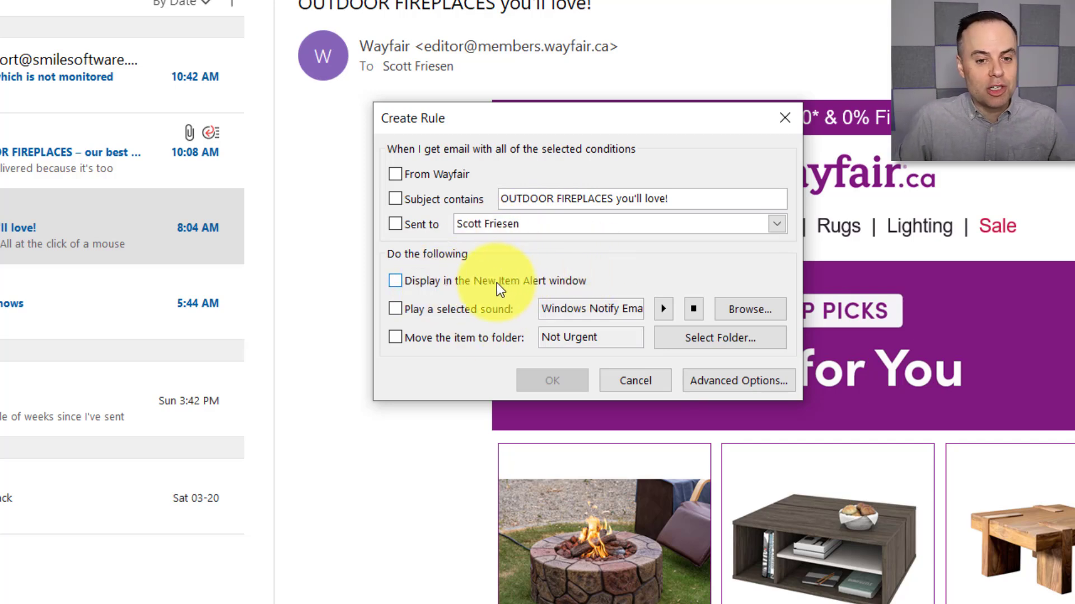
click(395, 281)
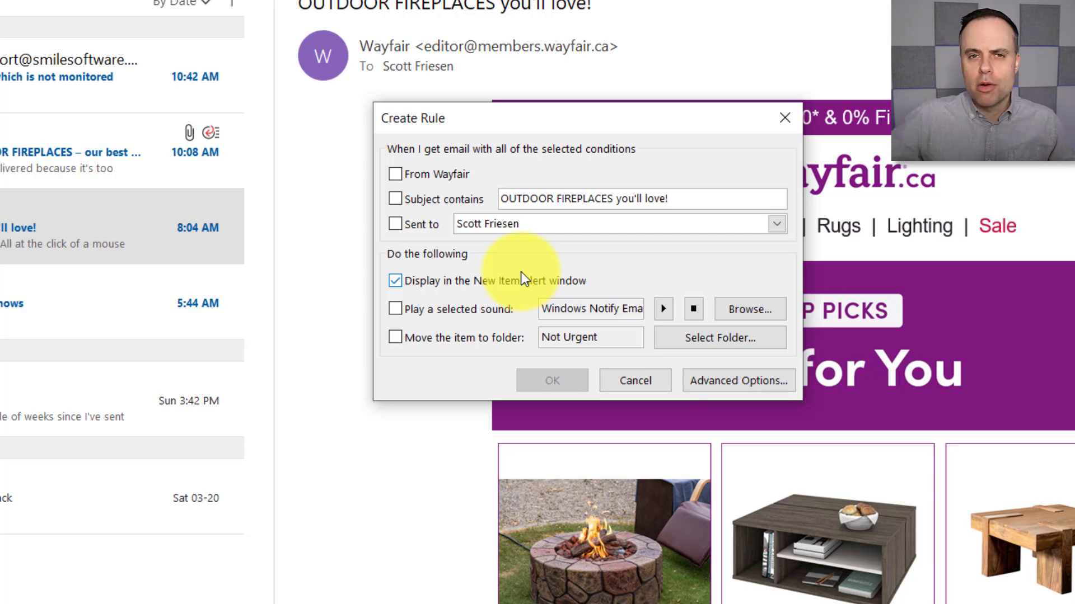
Turn the New Item Alert back off, then review the Dell rule and close Rules and Alerts unchanged
click(399, 279)
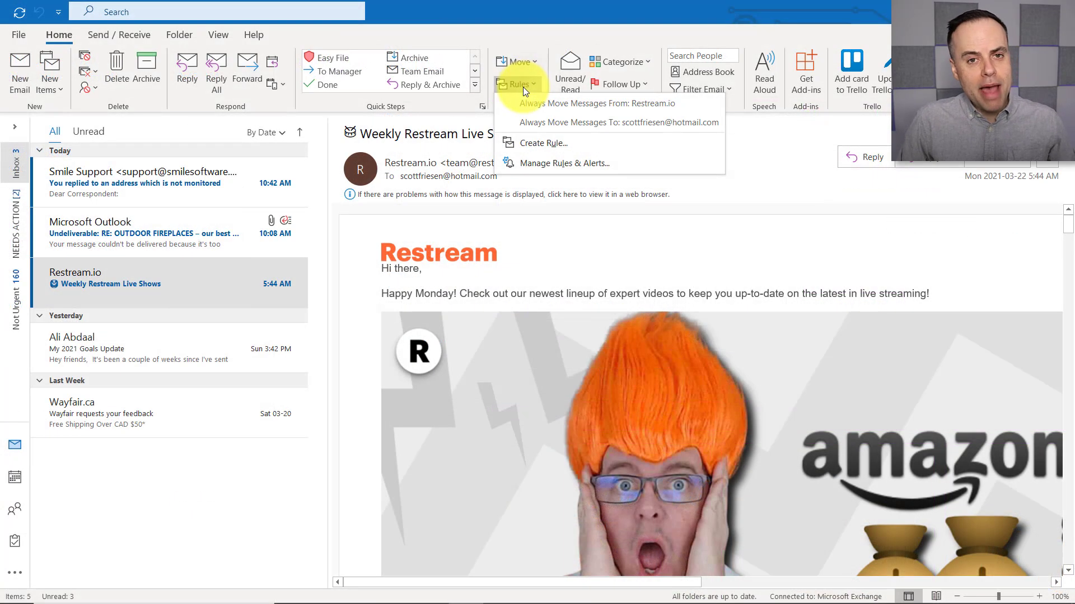
click(536, 159)
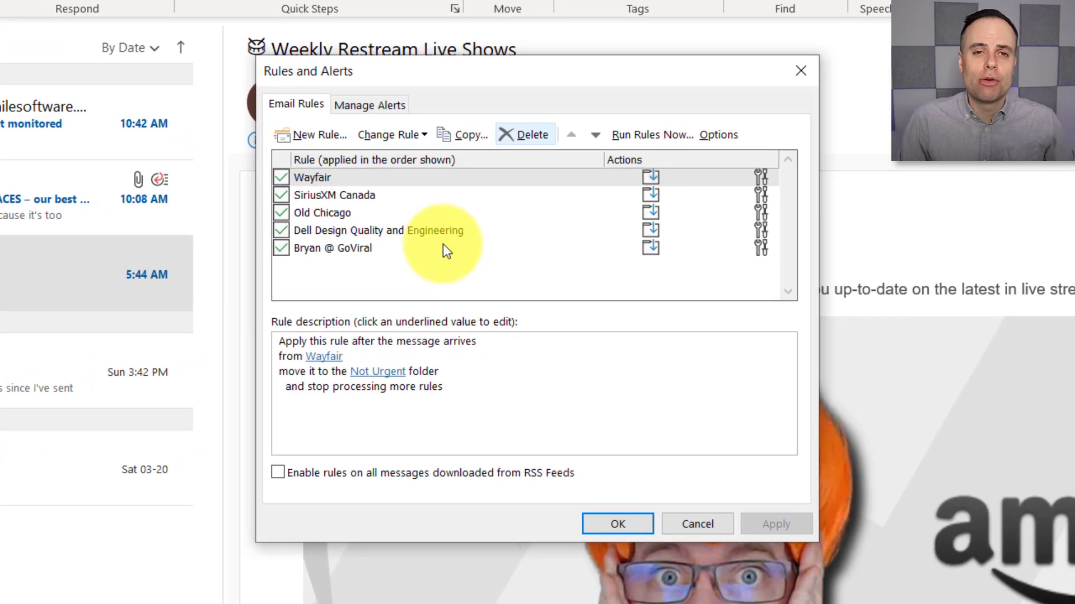
click(448, 233)
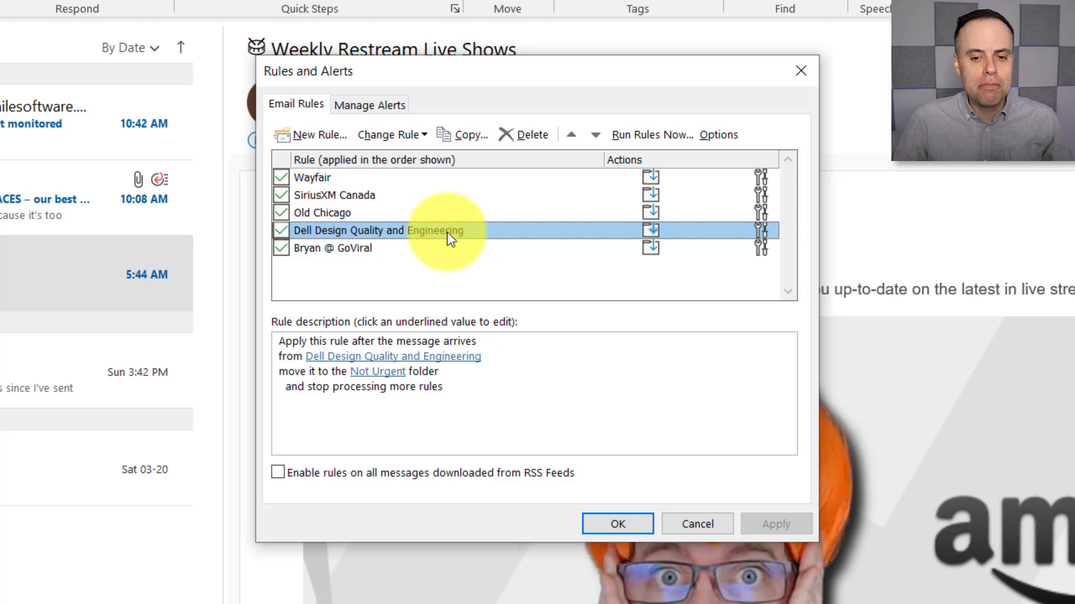
click(698, 522)
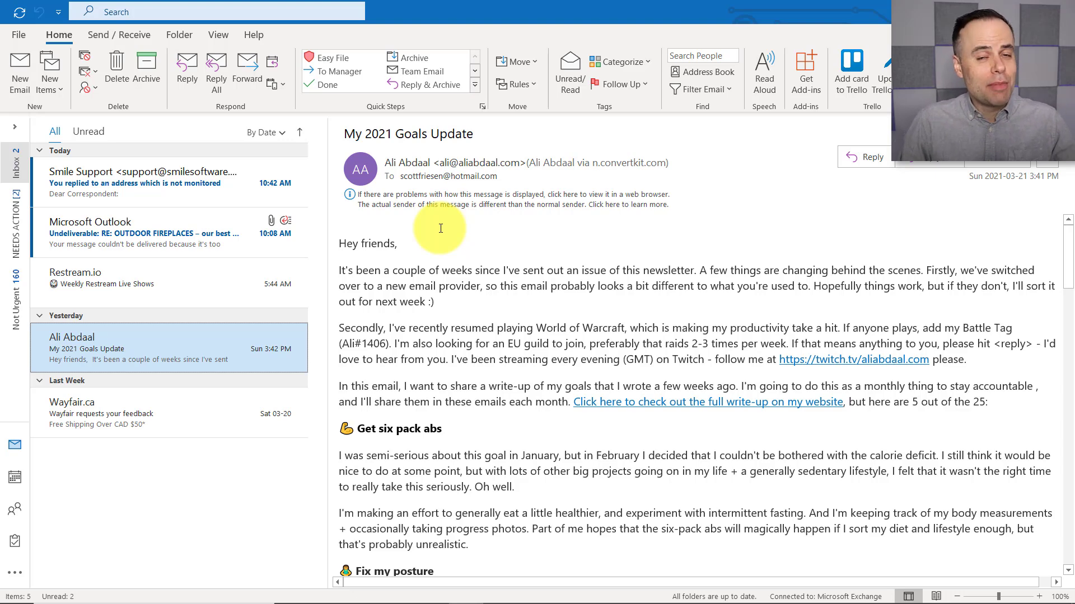
Start a new blank email, place the cursor in its body, and show the Insert commands
click(26, 72)
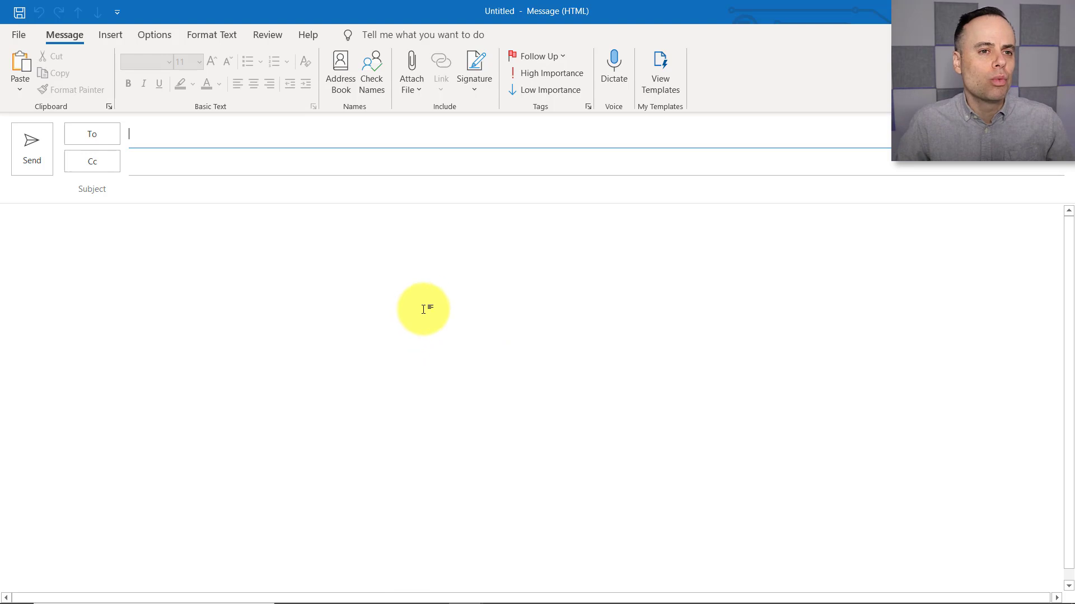
click(84, 241)
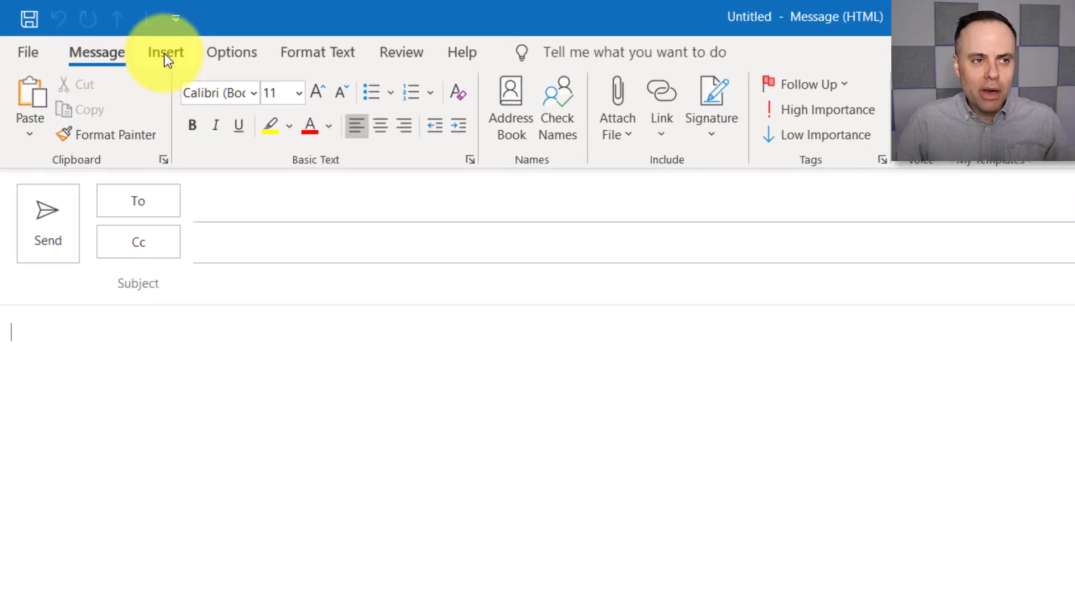
click(163, 53)
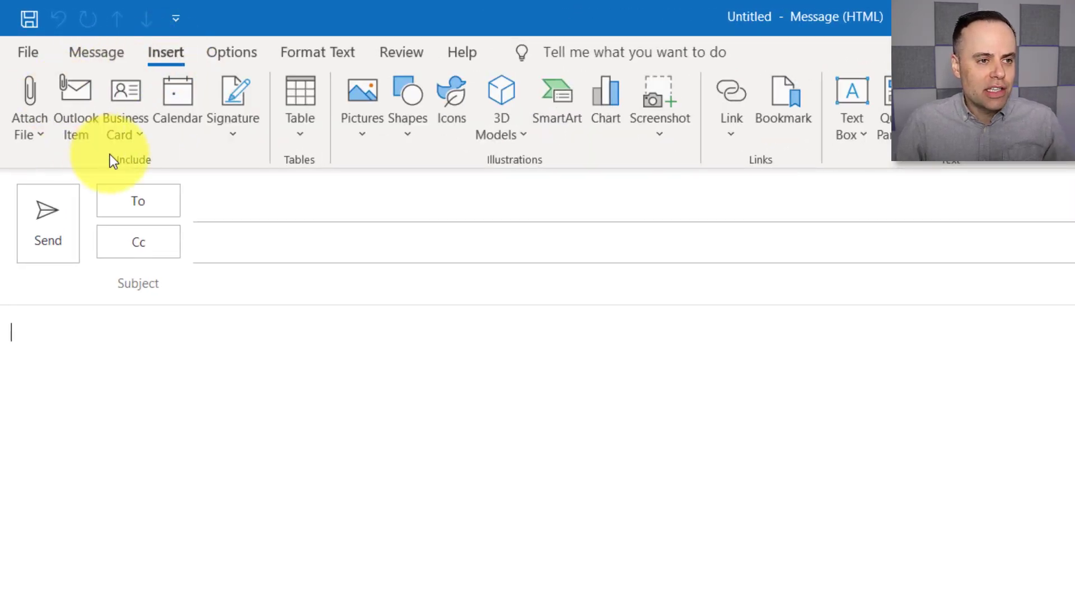
click(180, 100)
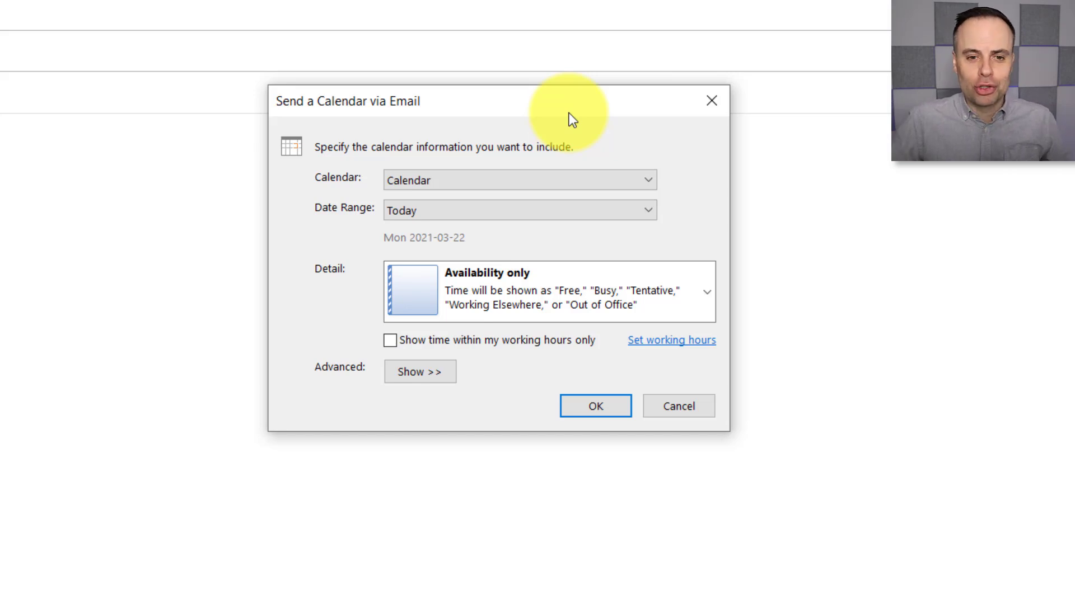
click(655, 182)
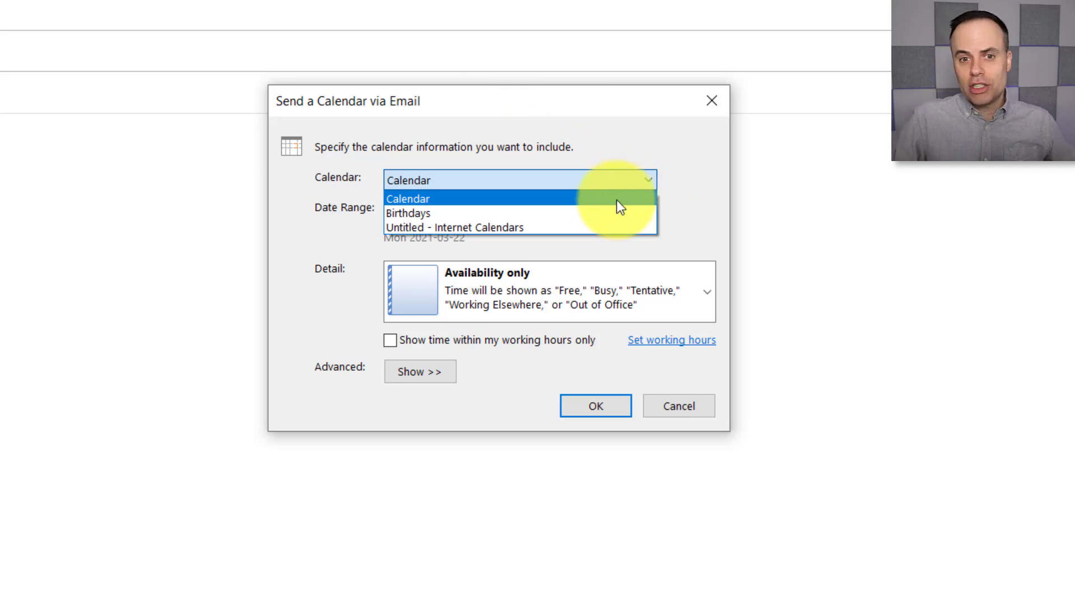
click(541, 200)
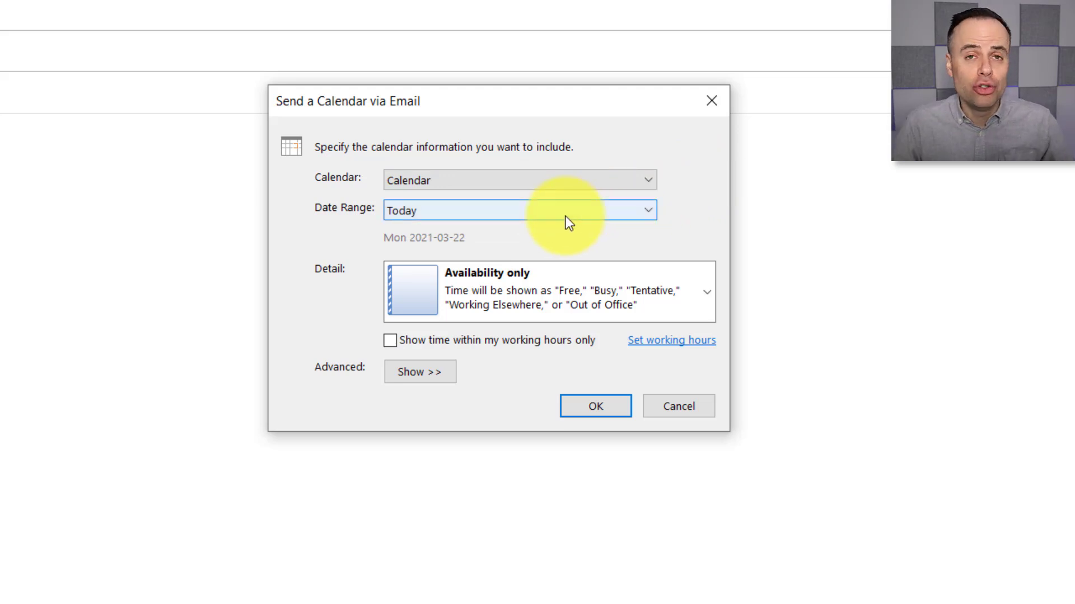
click(565, 217)
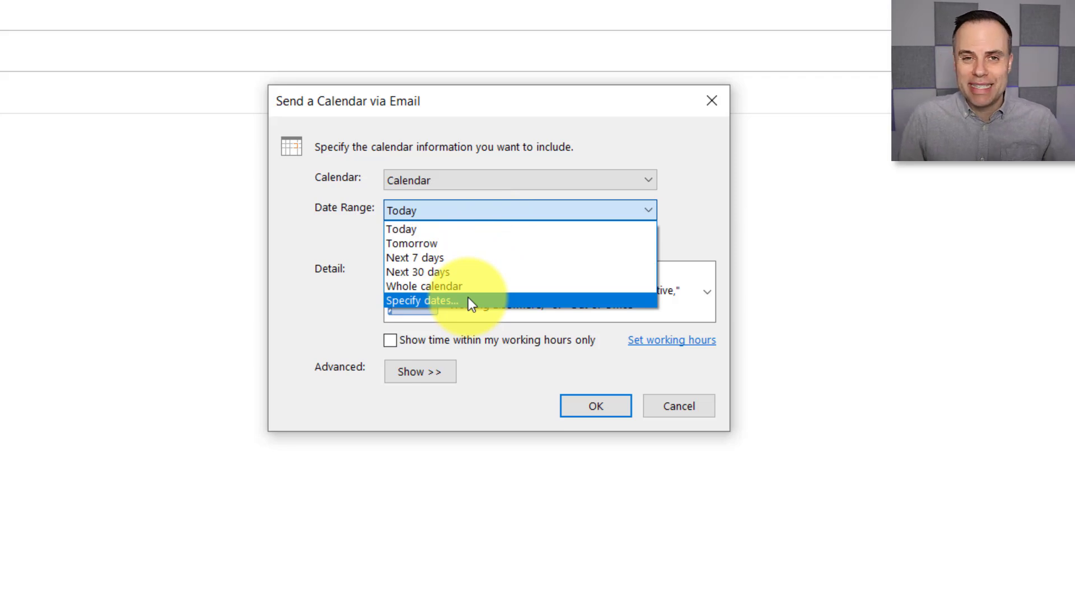
Email the calendar for the next 7 days, availability only, limited to working hours
click(476, 259)
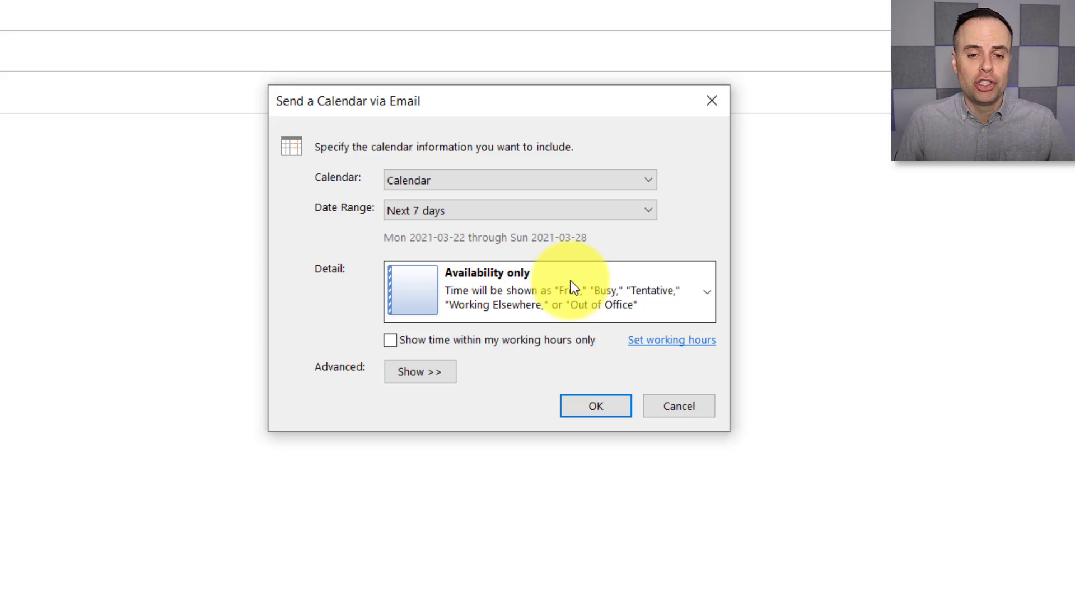
click(571, 284)
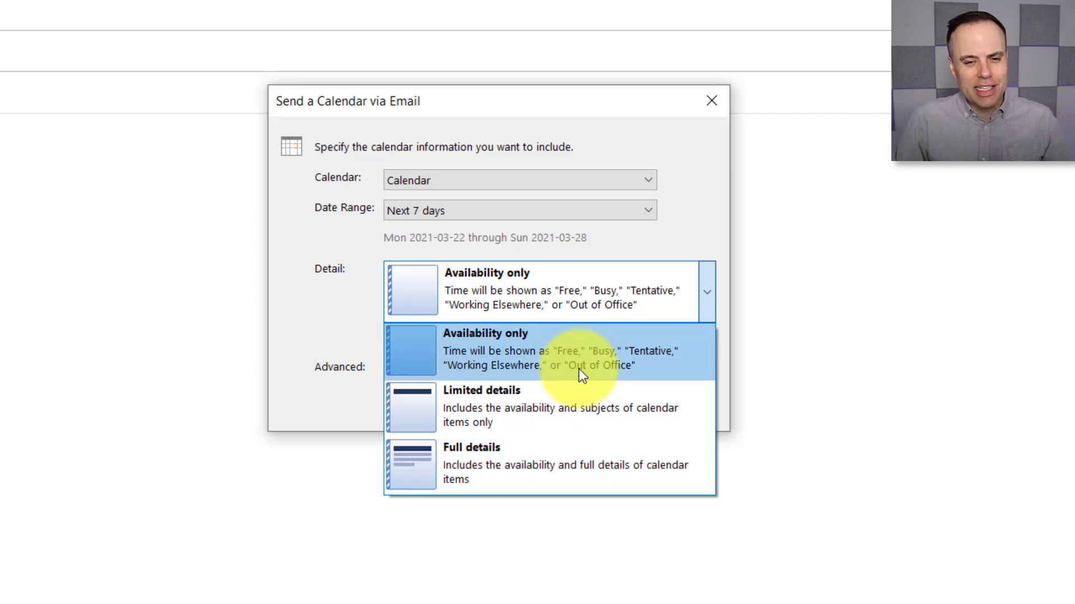
click(575, 349)
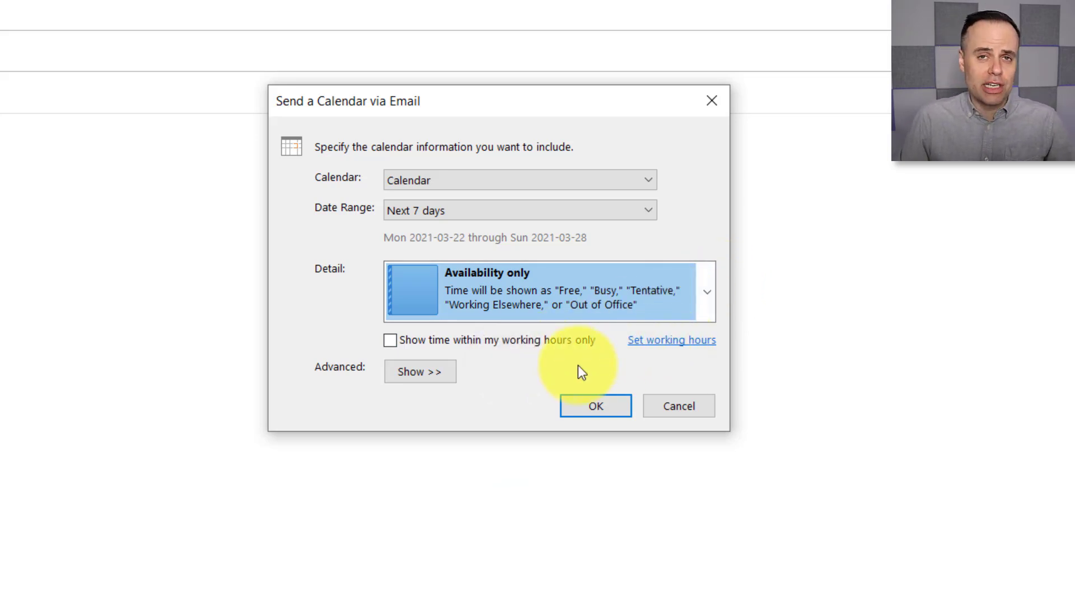
click(390, 343)
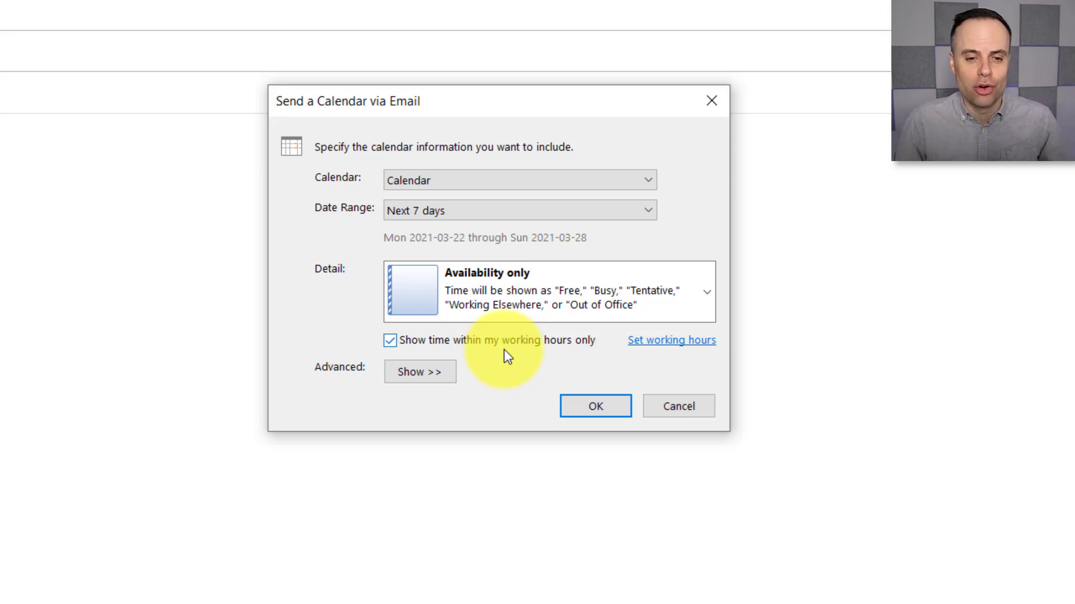
click(588, 415)
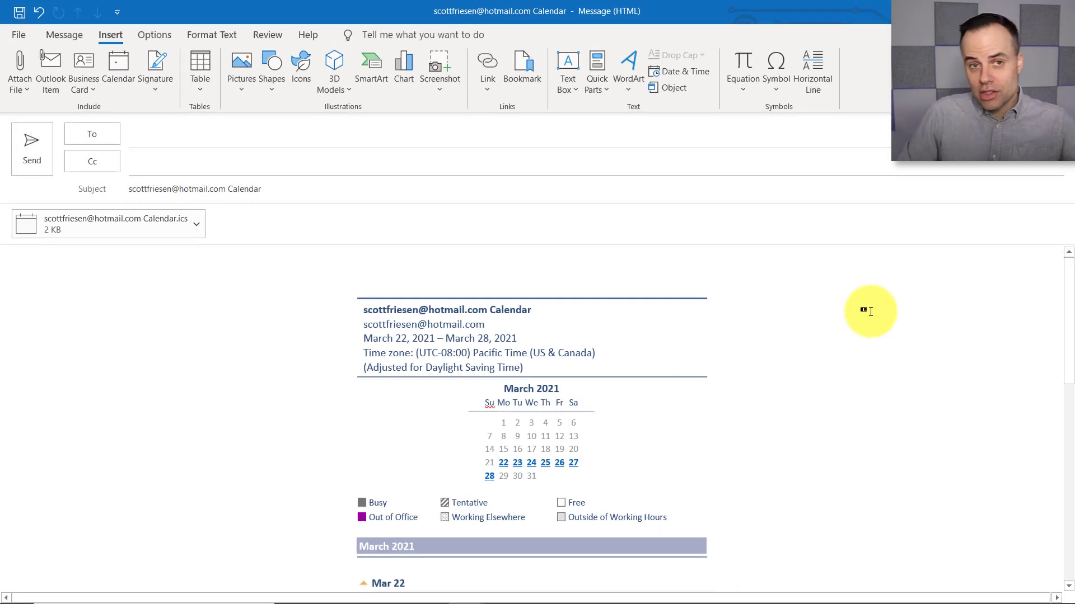
scroll(864, 316, down, 3)
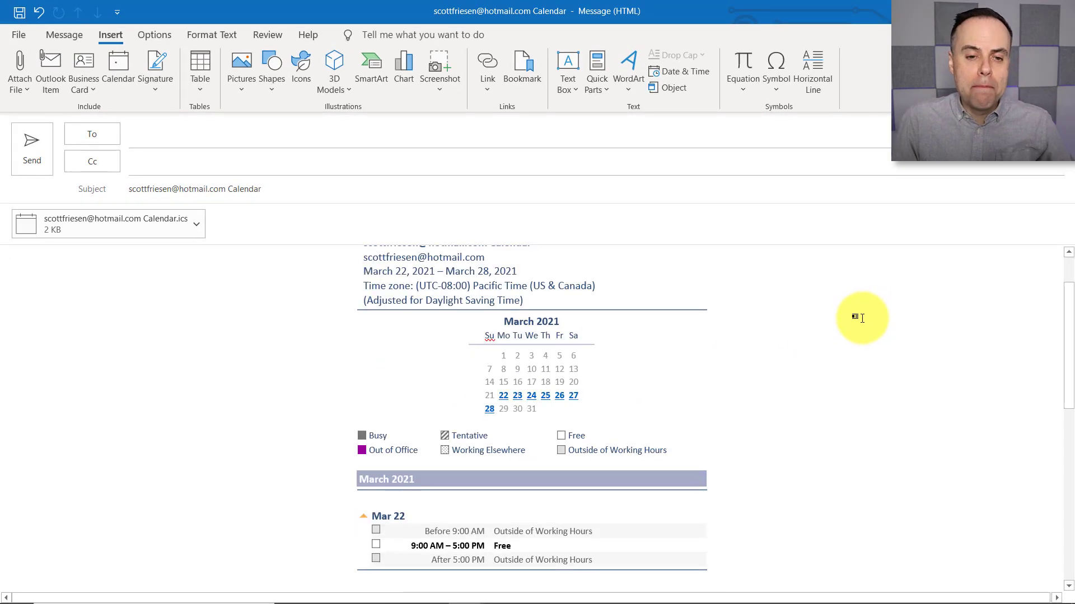
scroll(863, 318, up, 2)
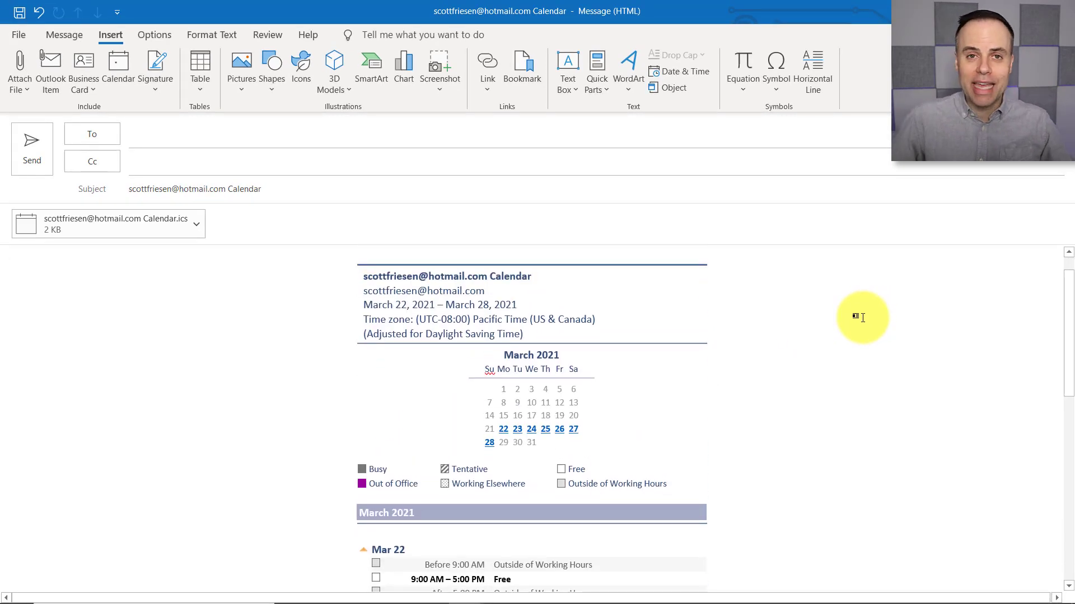
scroll(862, 318, down, 4)
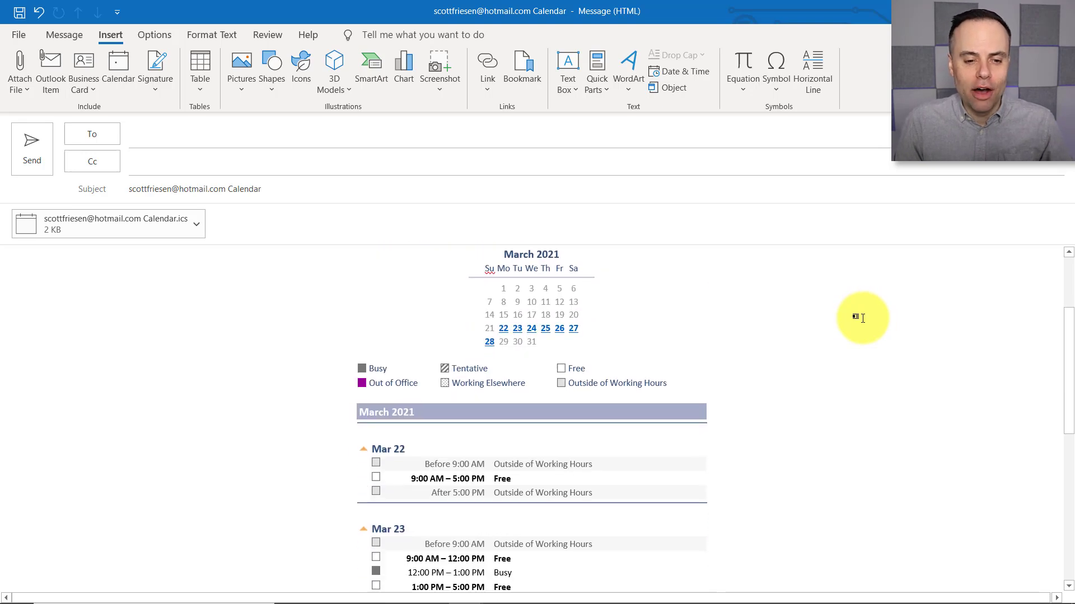
scroll(859, 315, up, 6)
scroll(554, 420, down, 10)
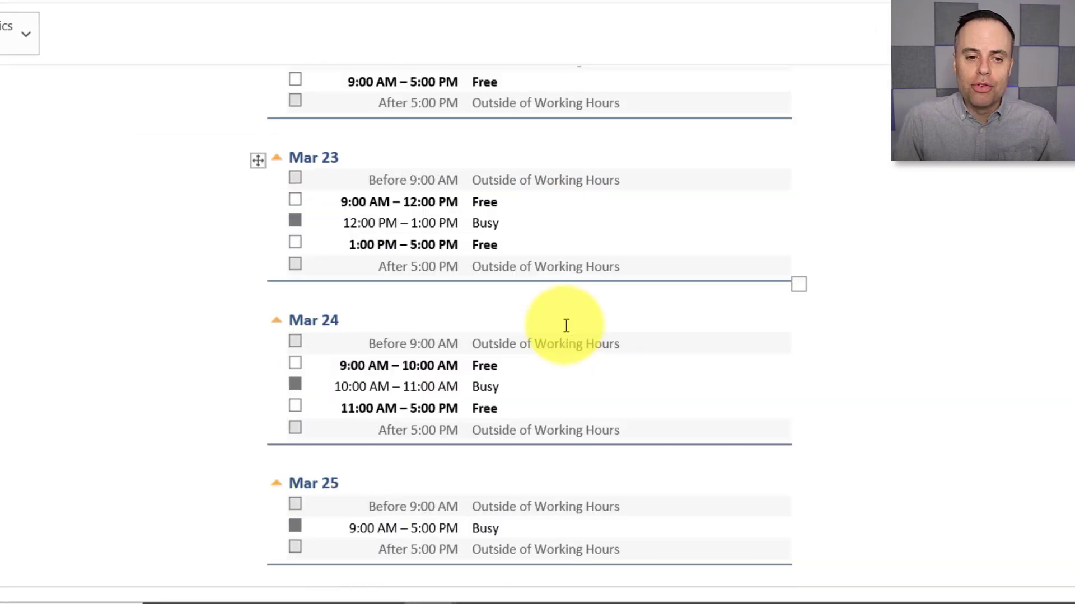
scroll(566, 323, down, 3)
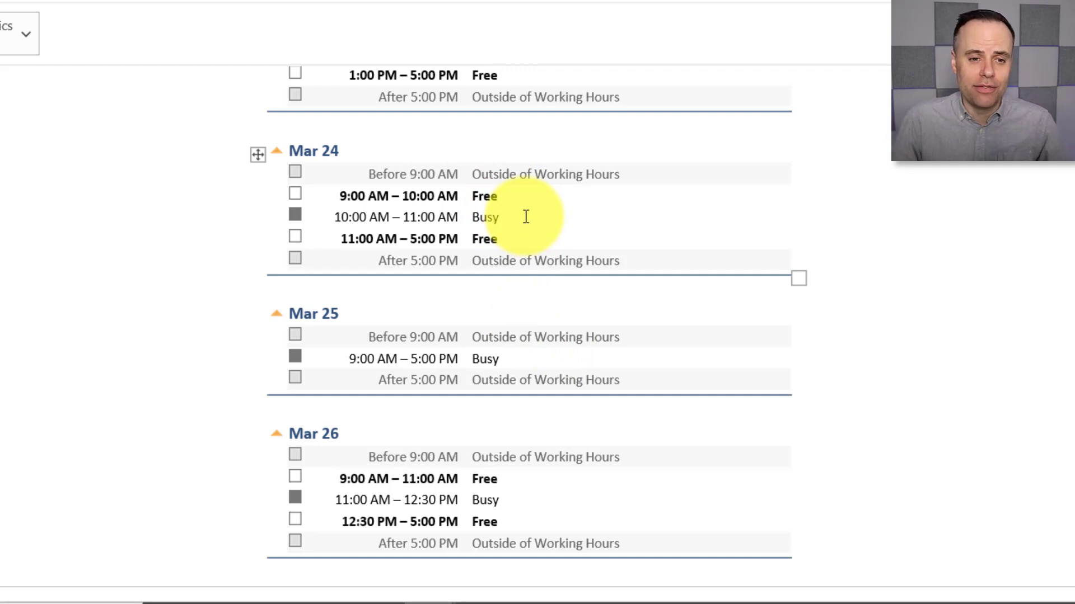
scroll(526, 217, down, 2)
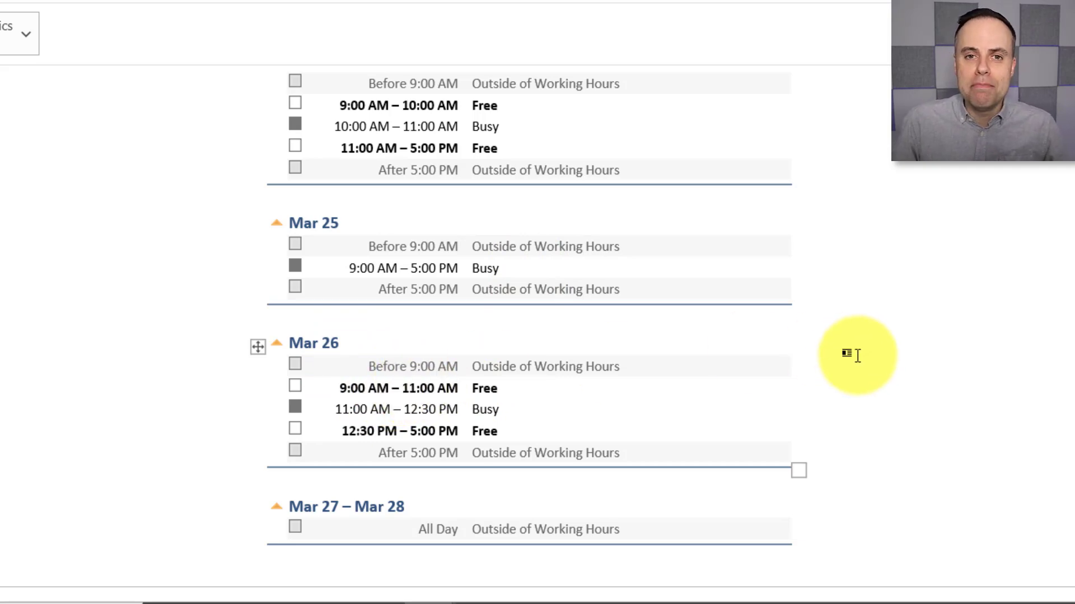
scroll(859, 352, up, 10)
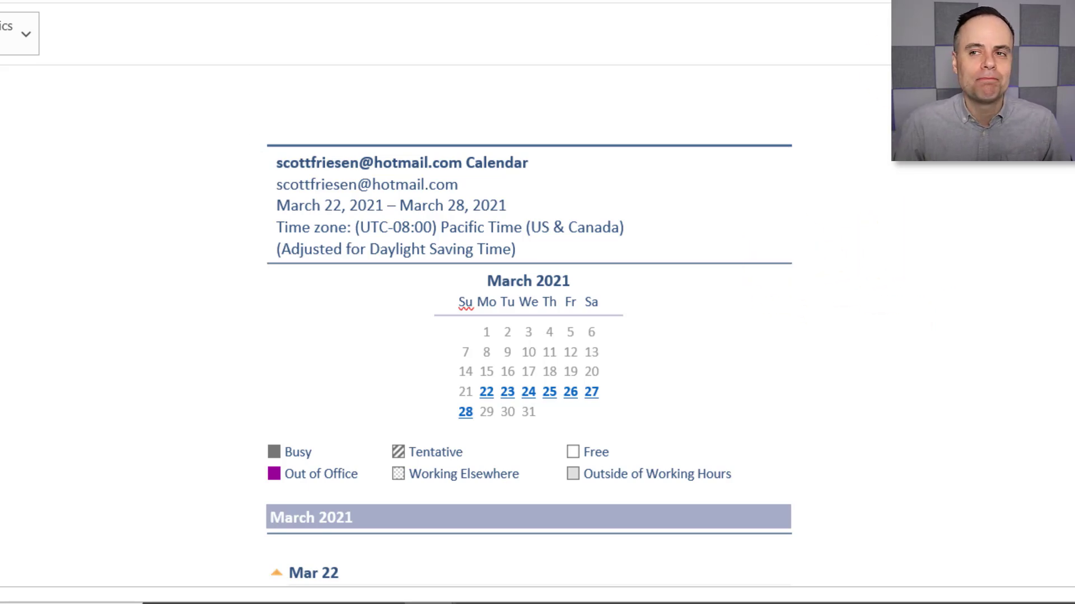
Close the calendar-sharing message without saving it
click(542, 218)
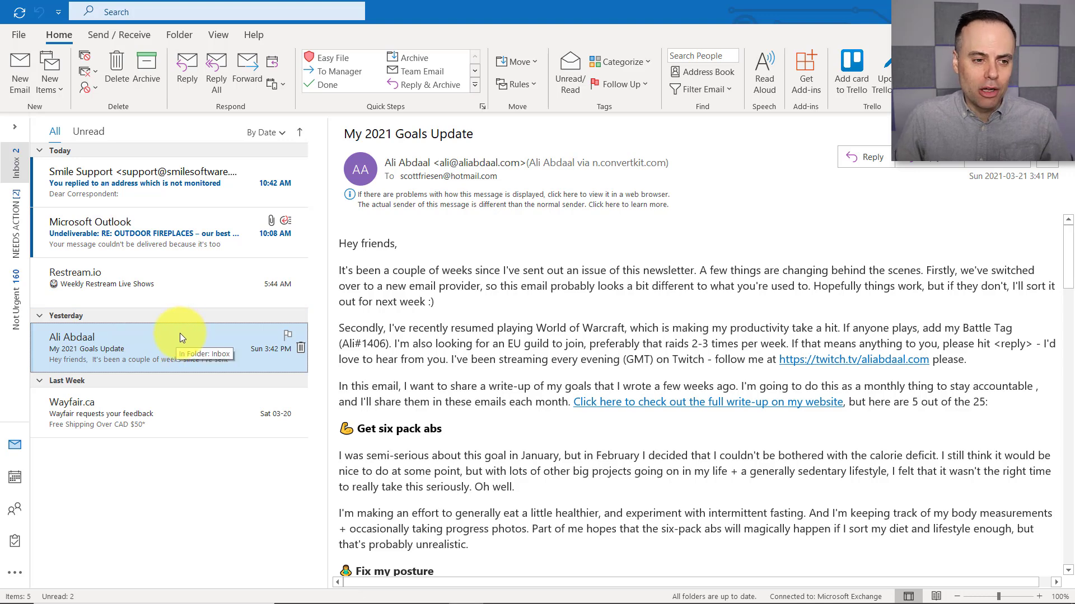
Drag the My 2021 Goals Update email onto Calendar and retitle the new appointment 'Meeting'
drag(180, 334, 16, 485)
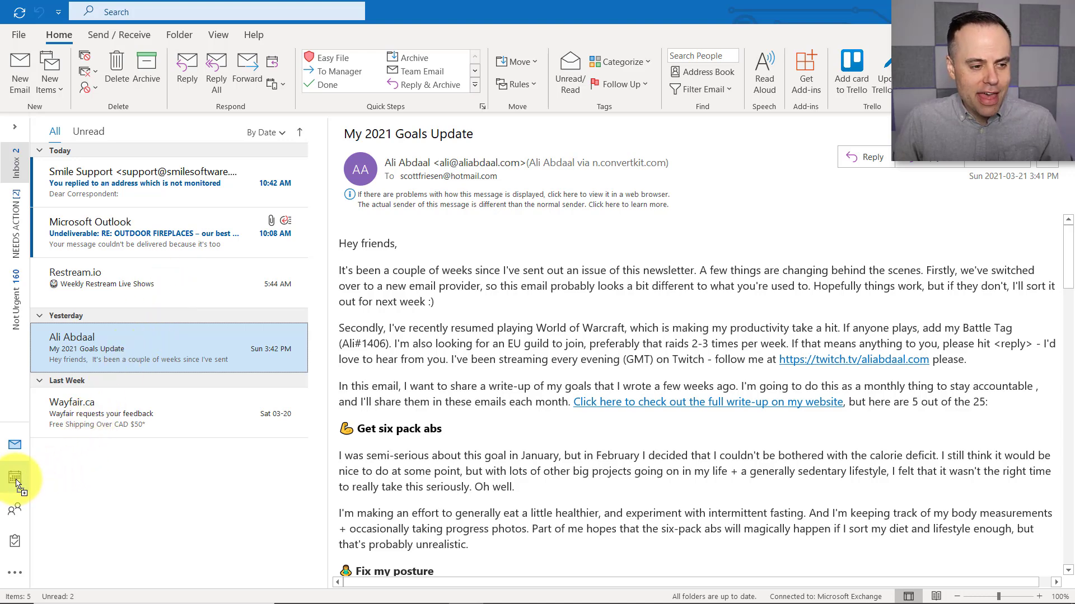
drag(17, 484, 15, 477)
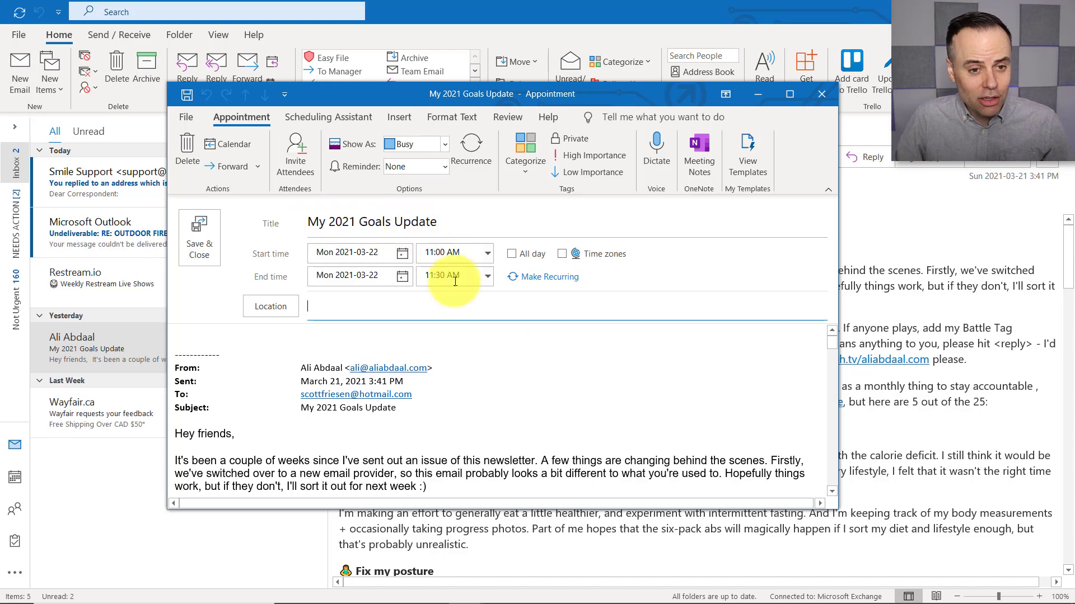
scroll(528, 350, down, 8)
scroll(527, 364, down, 10)
scroll(532, 361, up, 20)
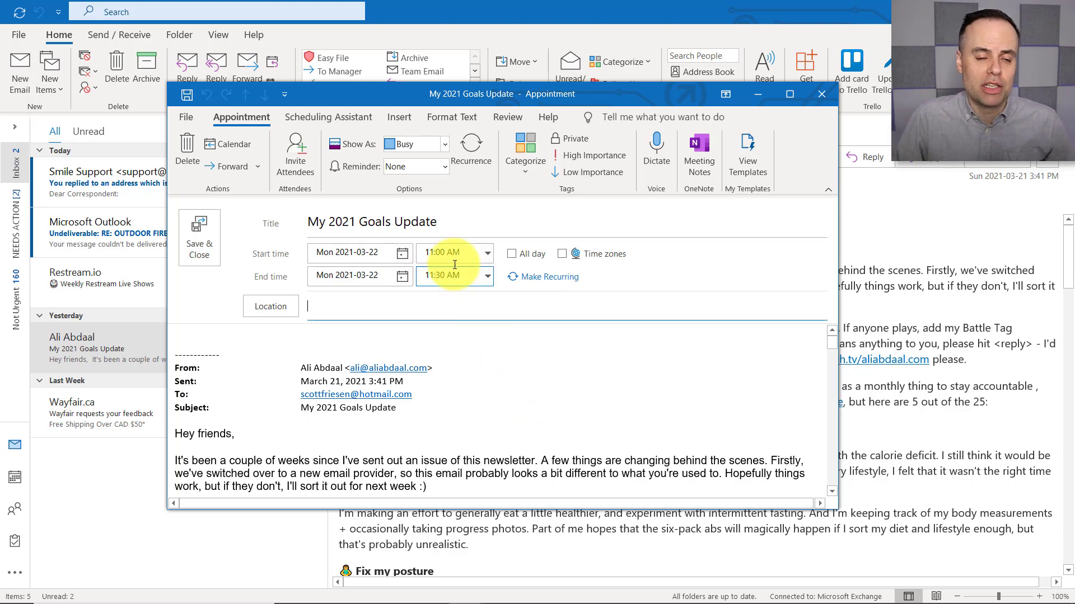
click(379, 226)
triple_click(376, 224)
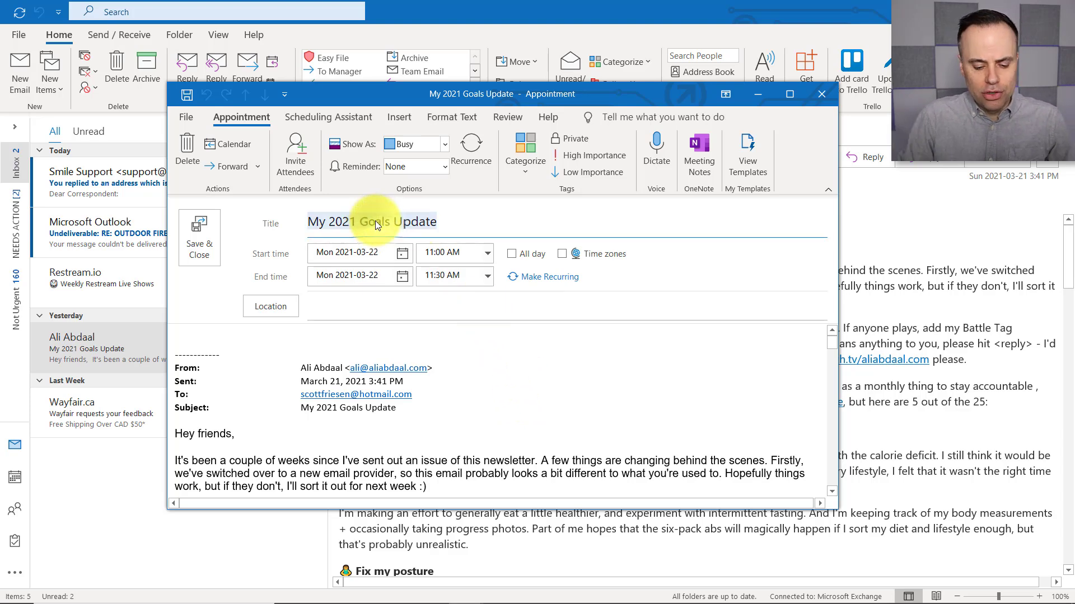
text(Meeting)
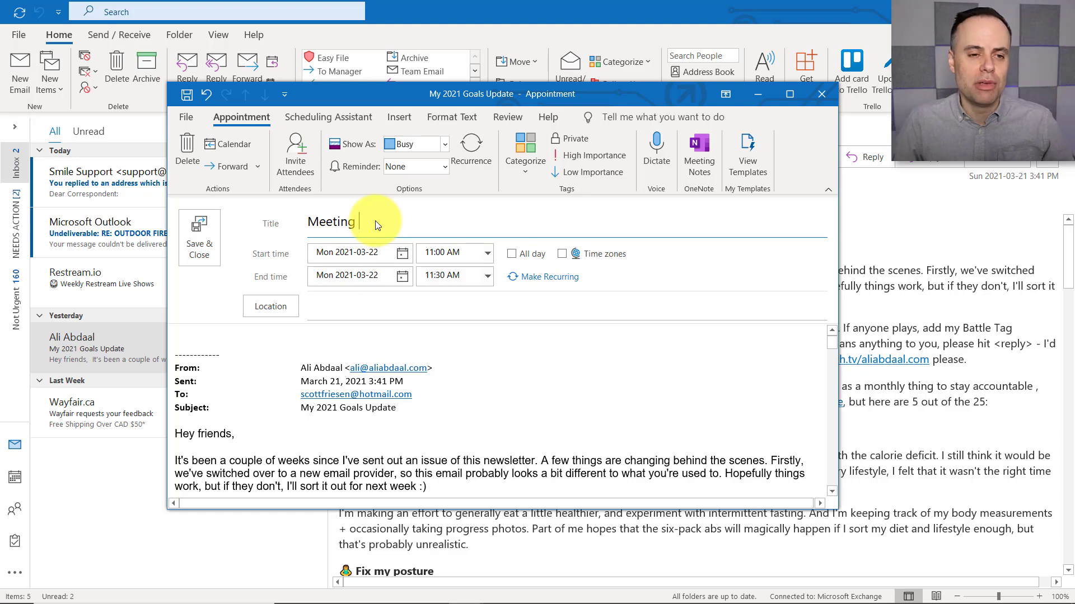
click(209, 337)
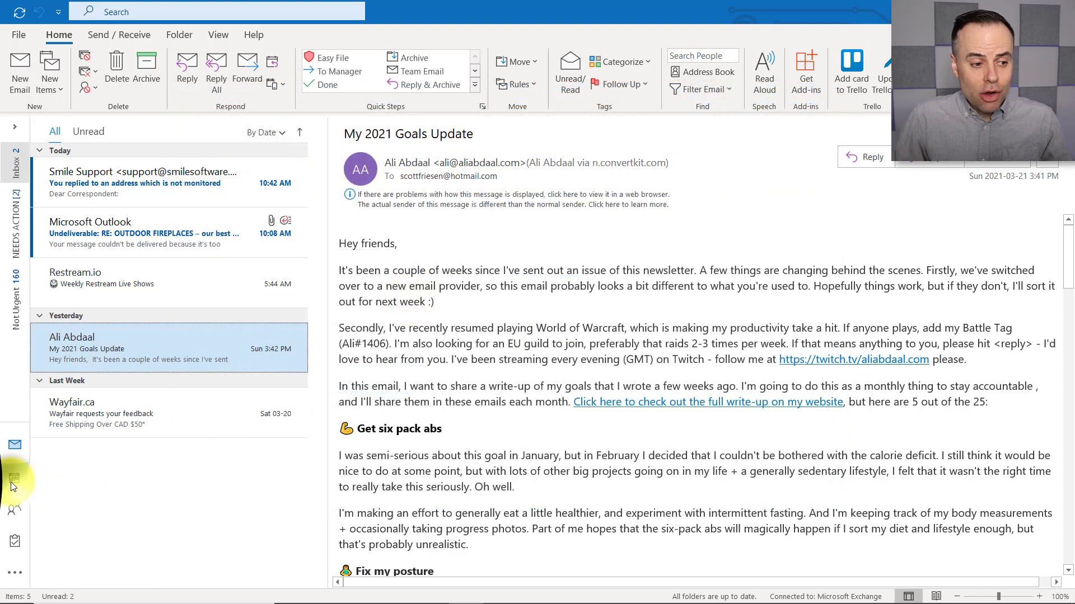
Switch to Calendar to see the week of March 21–27, 2021
click(12, 480)
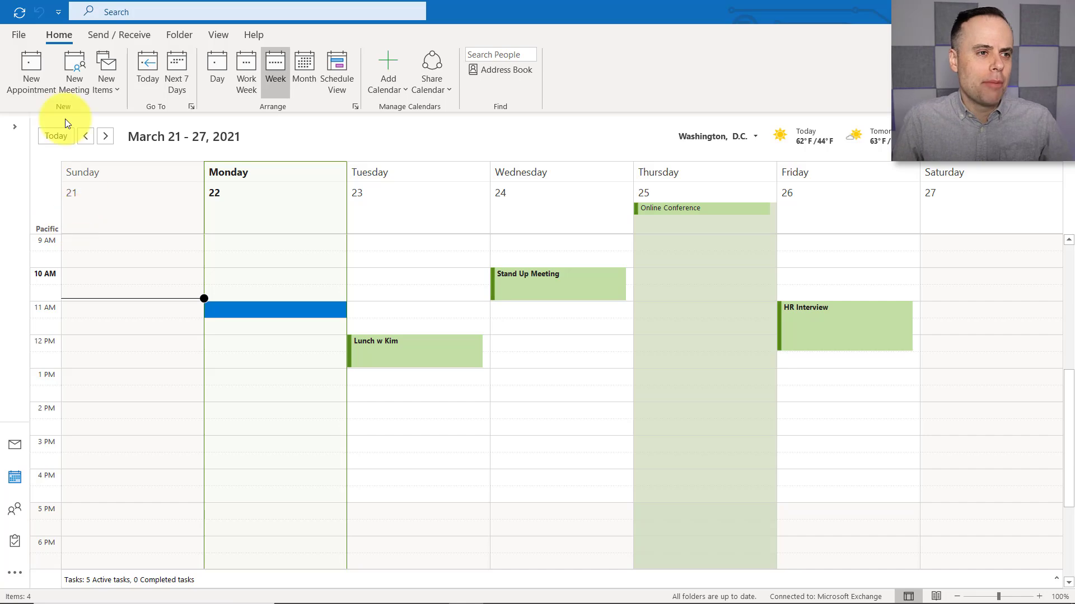
click(19, 35)
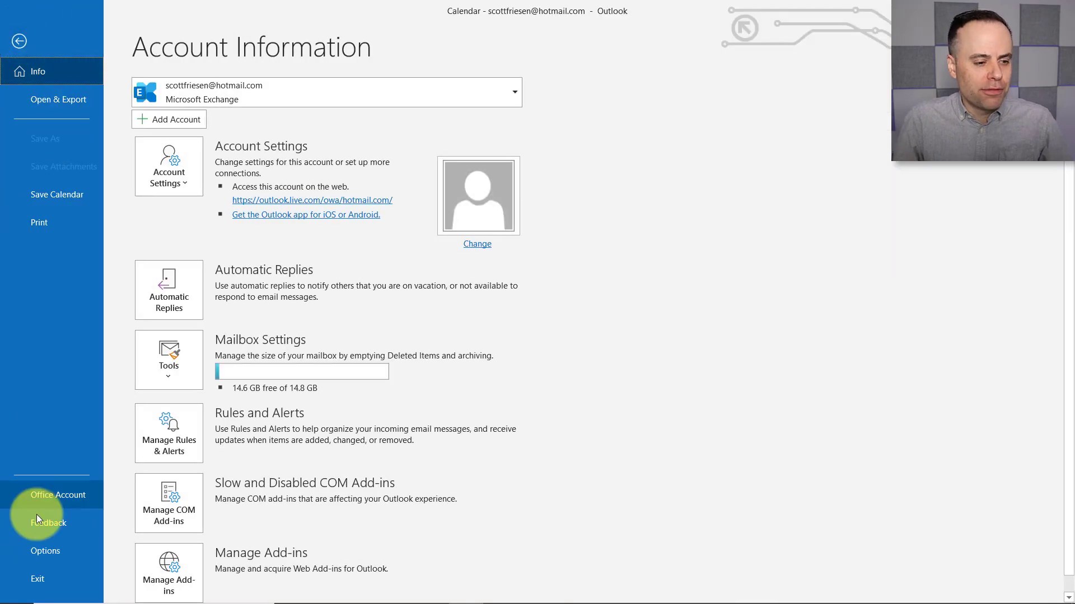
click(46, 551)
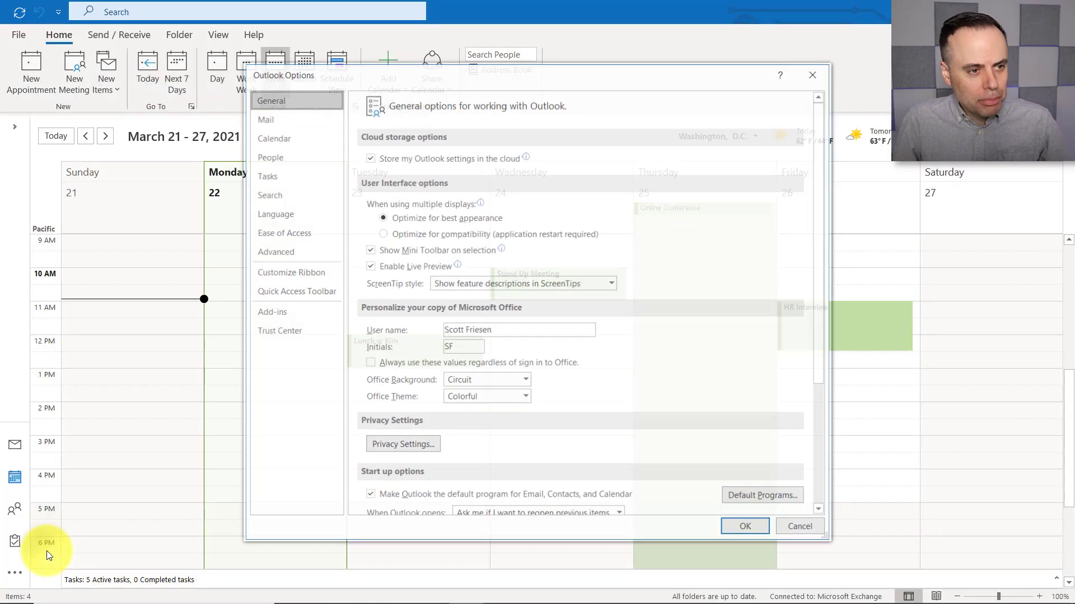
click(315, 136)
scroll(610, 277, down, 5)
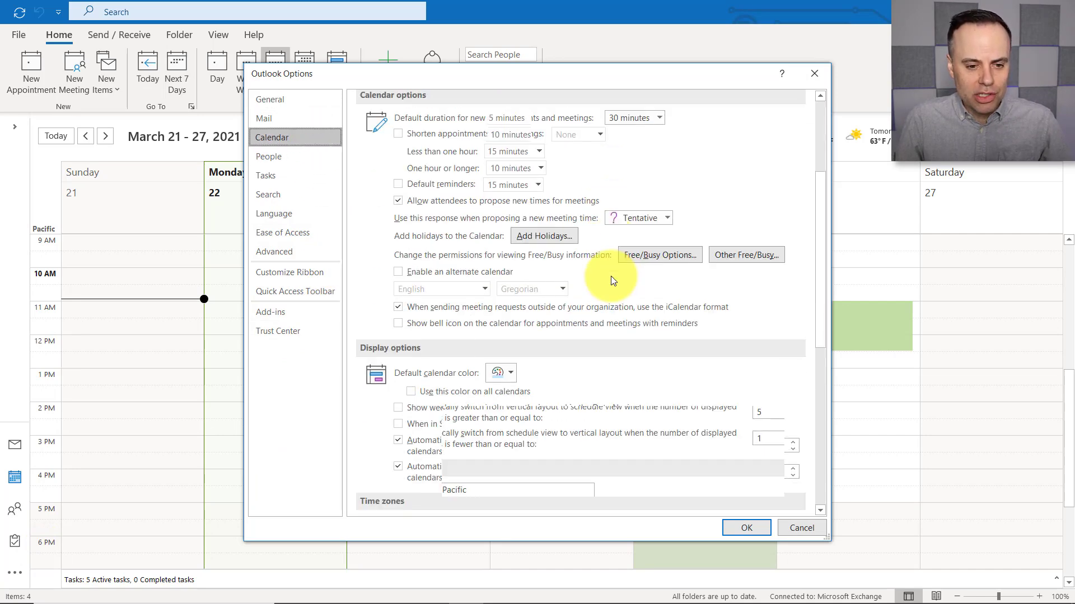
scroll(610, 276, down, 3)
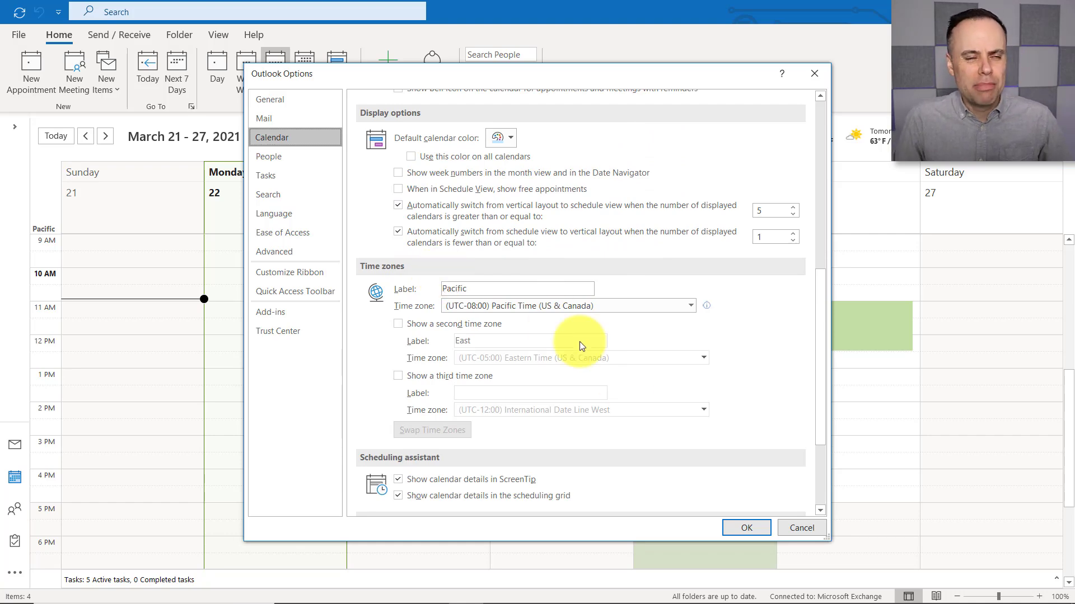
click(803, 528)
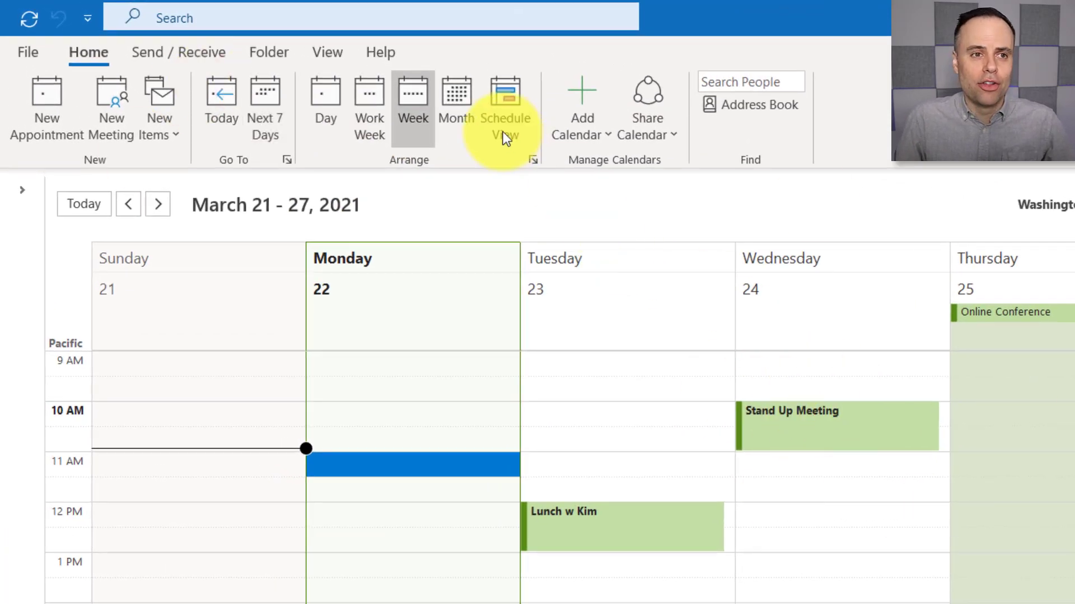
In Calendar Options, turn on a second time zone for Eastern Time labelled 'EST'
click(333, 52)
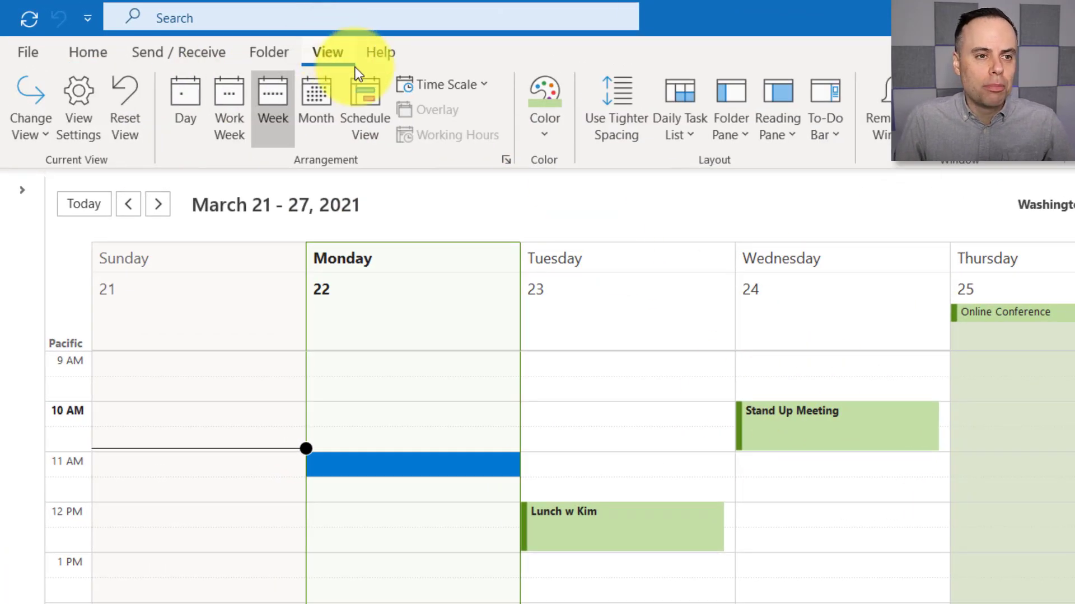
click(507, 160)
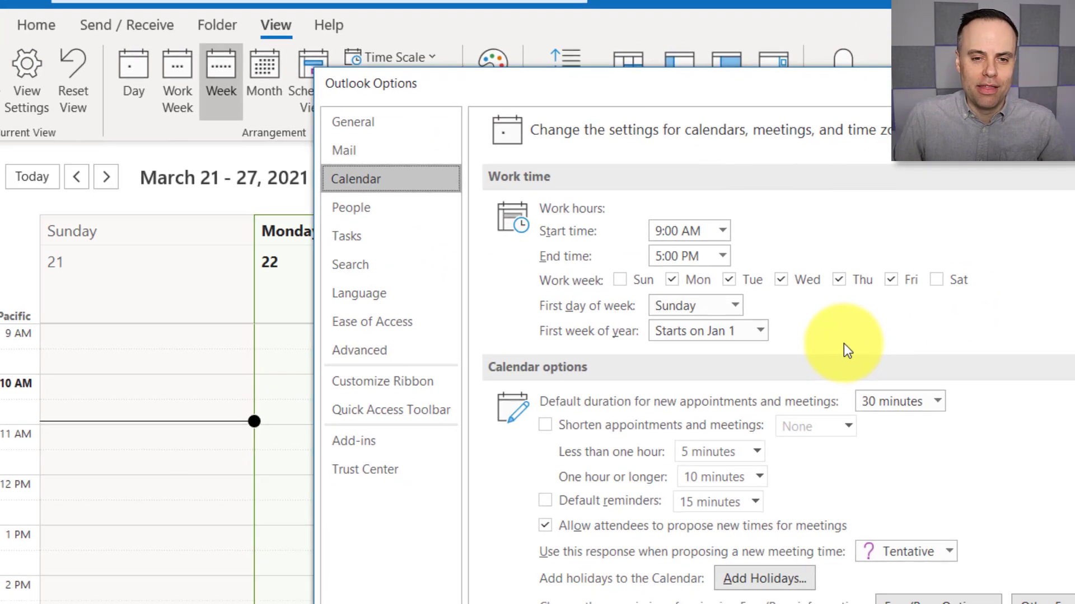
scroll(844, 343, down, 10)
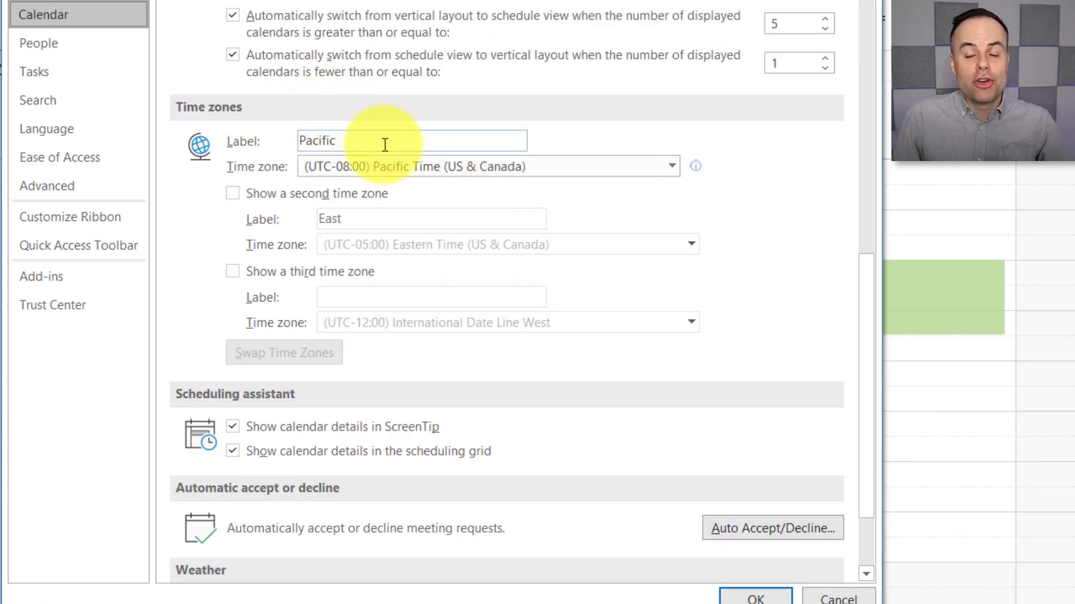
mouse_move(372, 138)
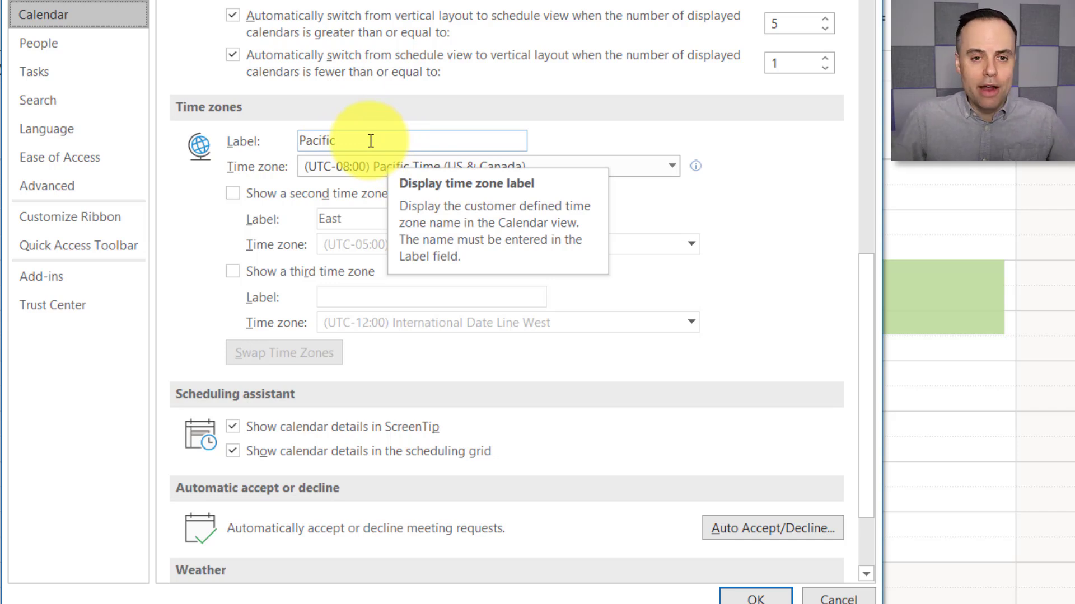
click(234, 192)
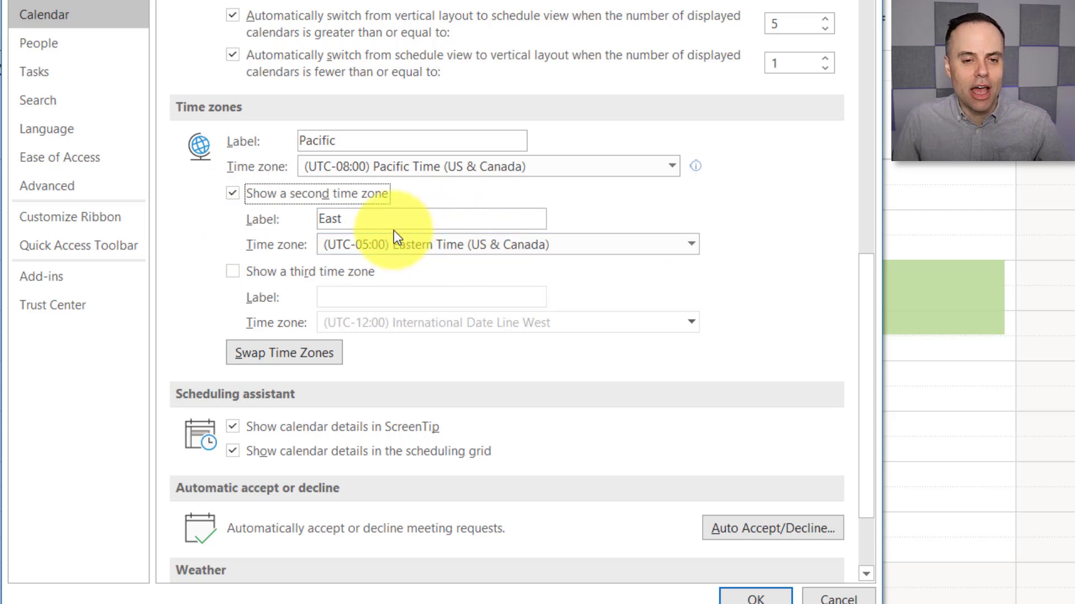
click(379, 218)
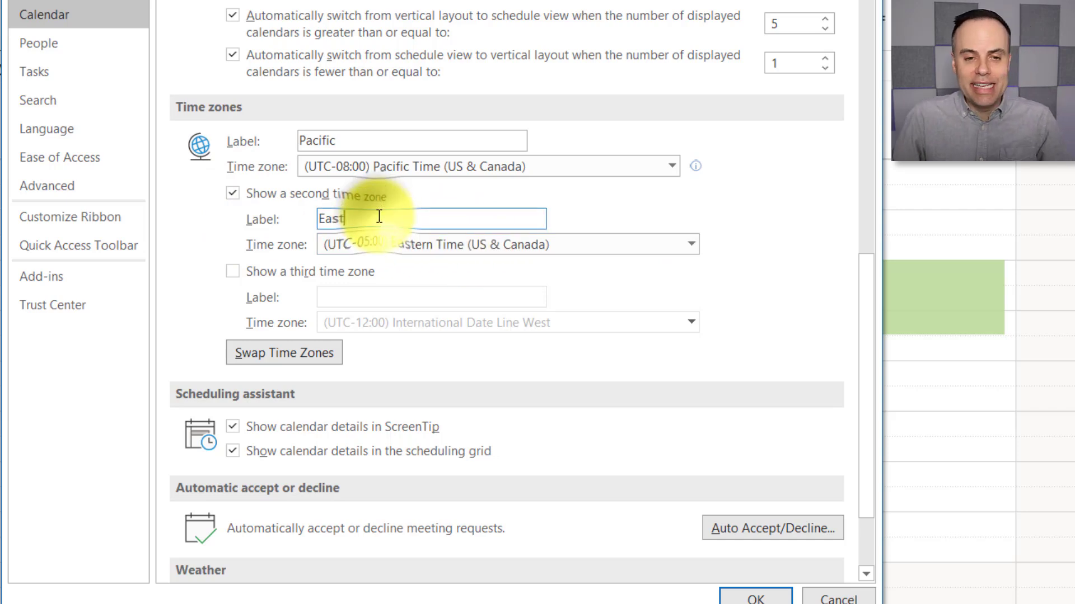
text(ern)
key(BackSpace)
key(BackSpace)
key(BackSpace)
key(BackSpace)
key(BackSpace)
key(BackSpace)
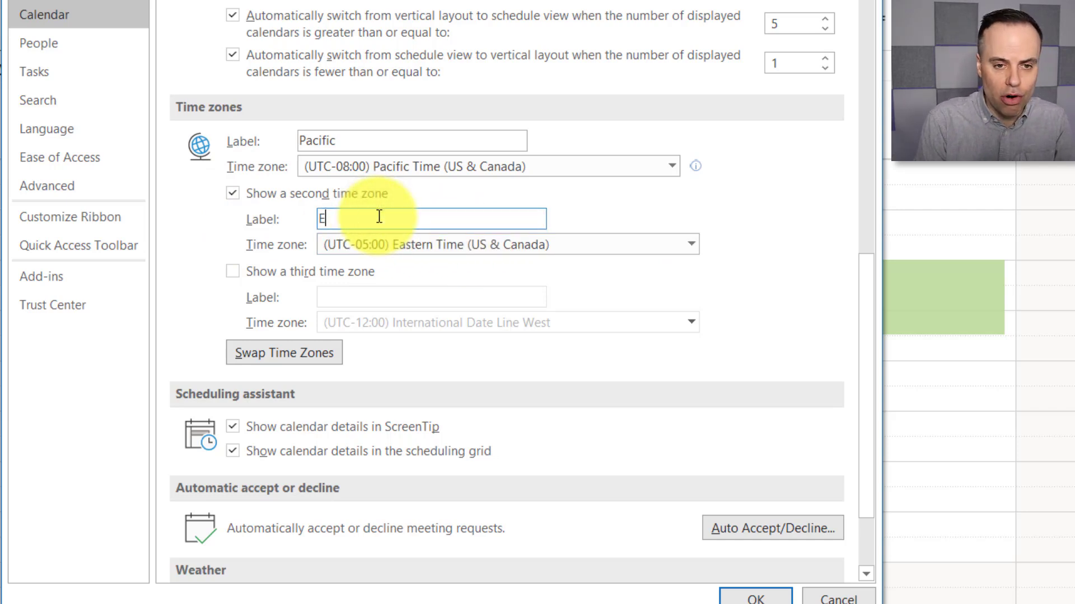
text(ST)
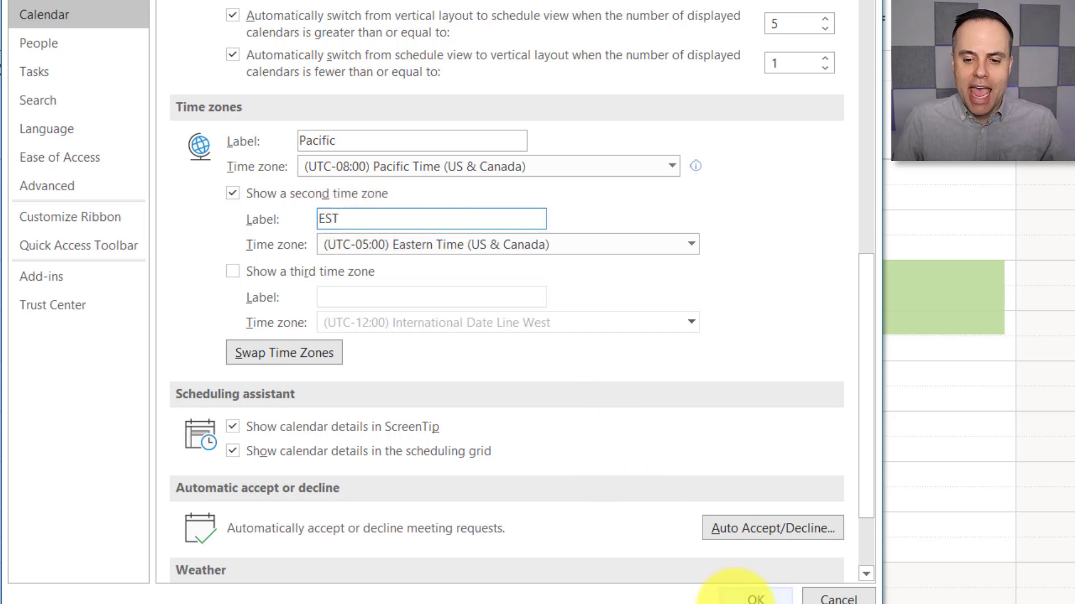
click(763, 600)
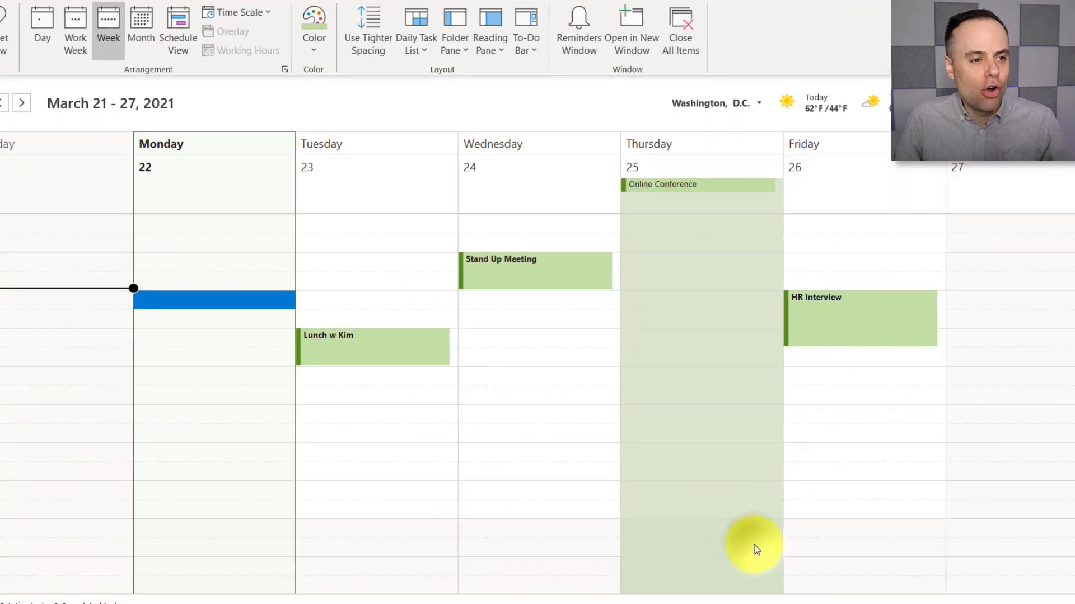